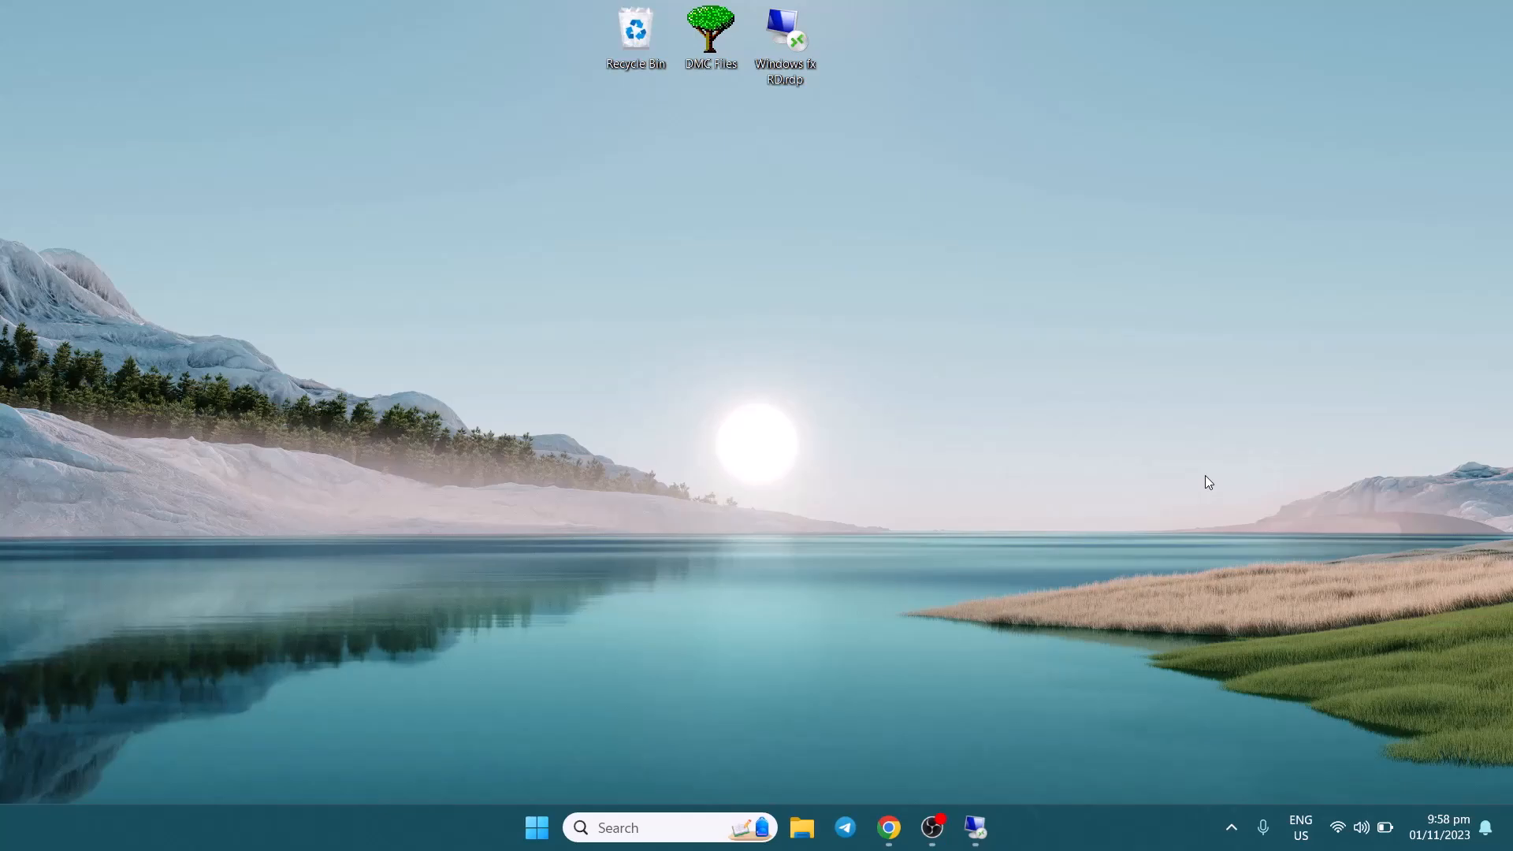
Switch to the Windows remote desktop session and look through the Blaze Markets platforms page for the MT4 desktop, iOS and Android versions.
left_click(974, 827)
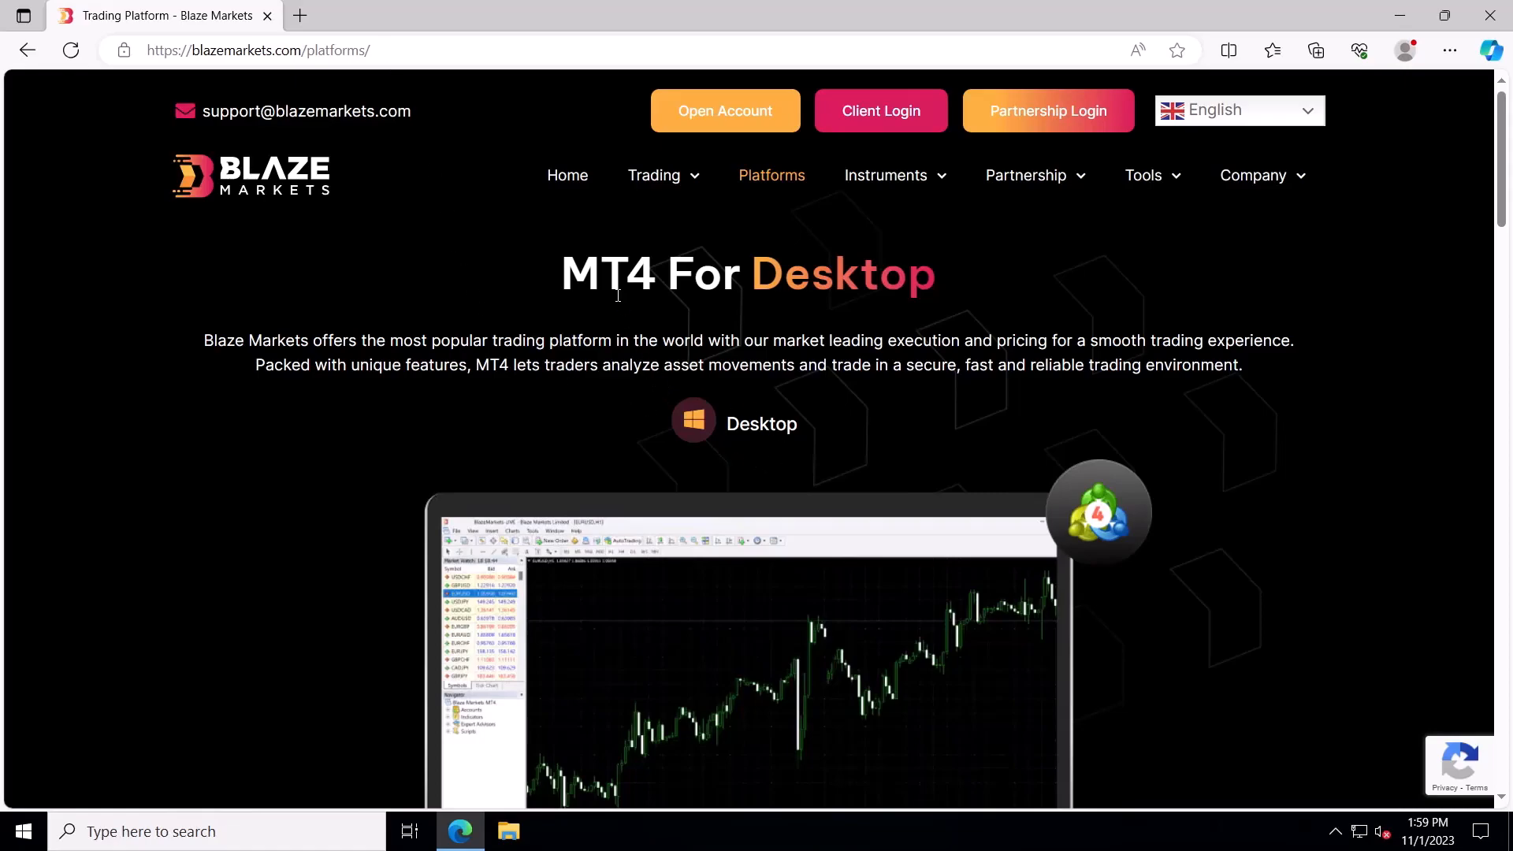
left_click_drag(600, 276, 837, 280)
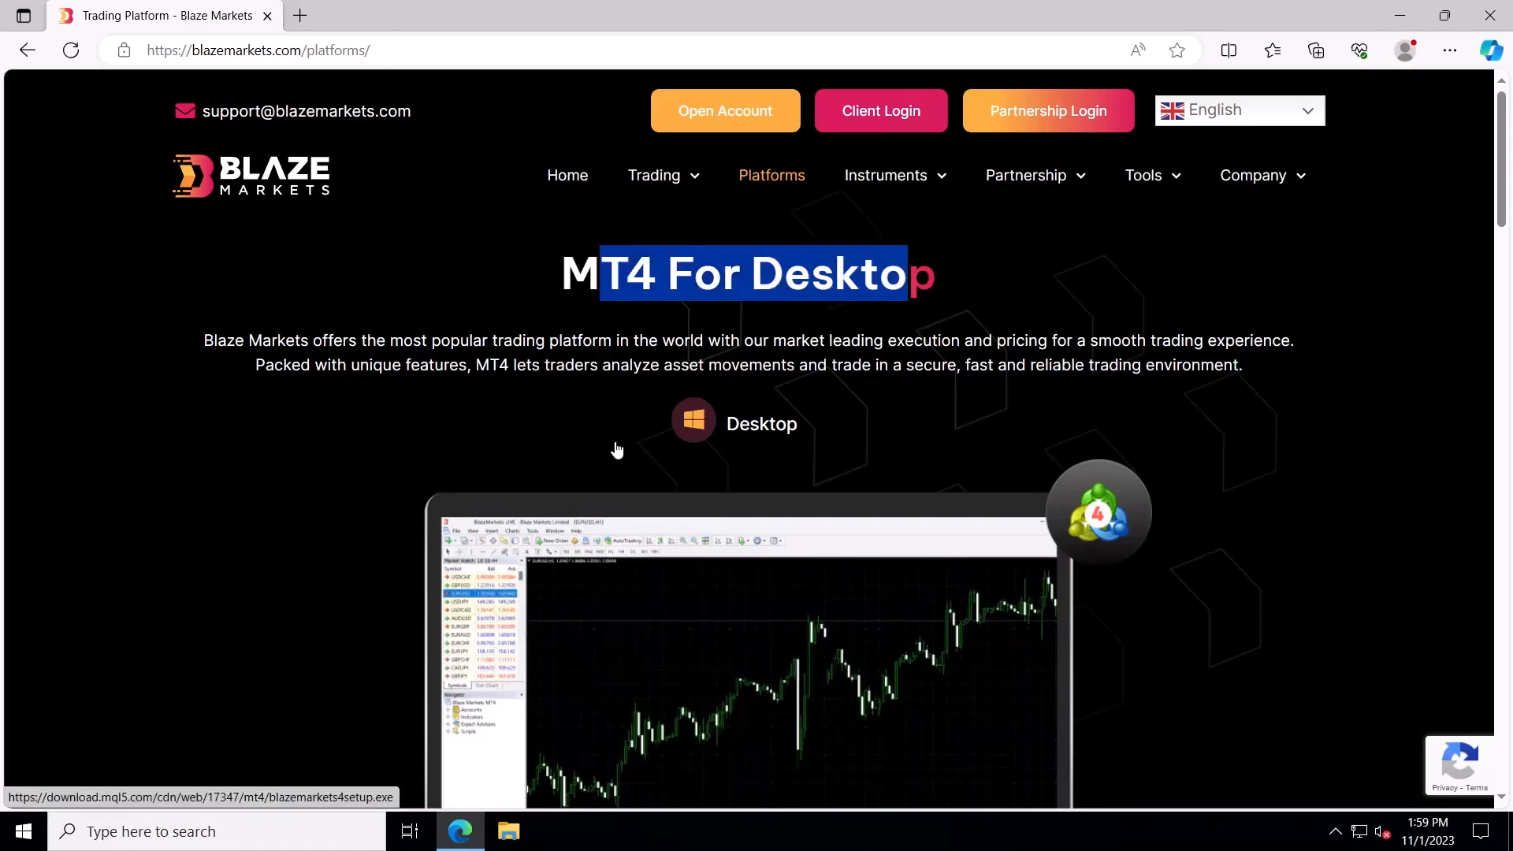
left_click(645, 305)
scroll(615, 584, "down", 6)
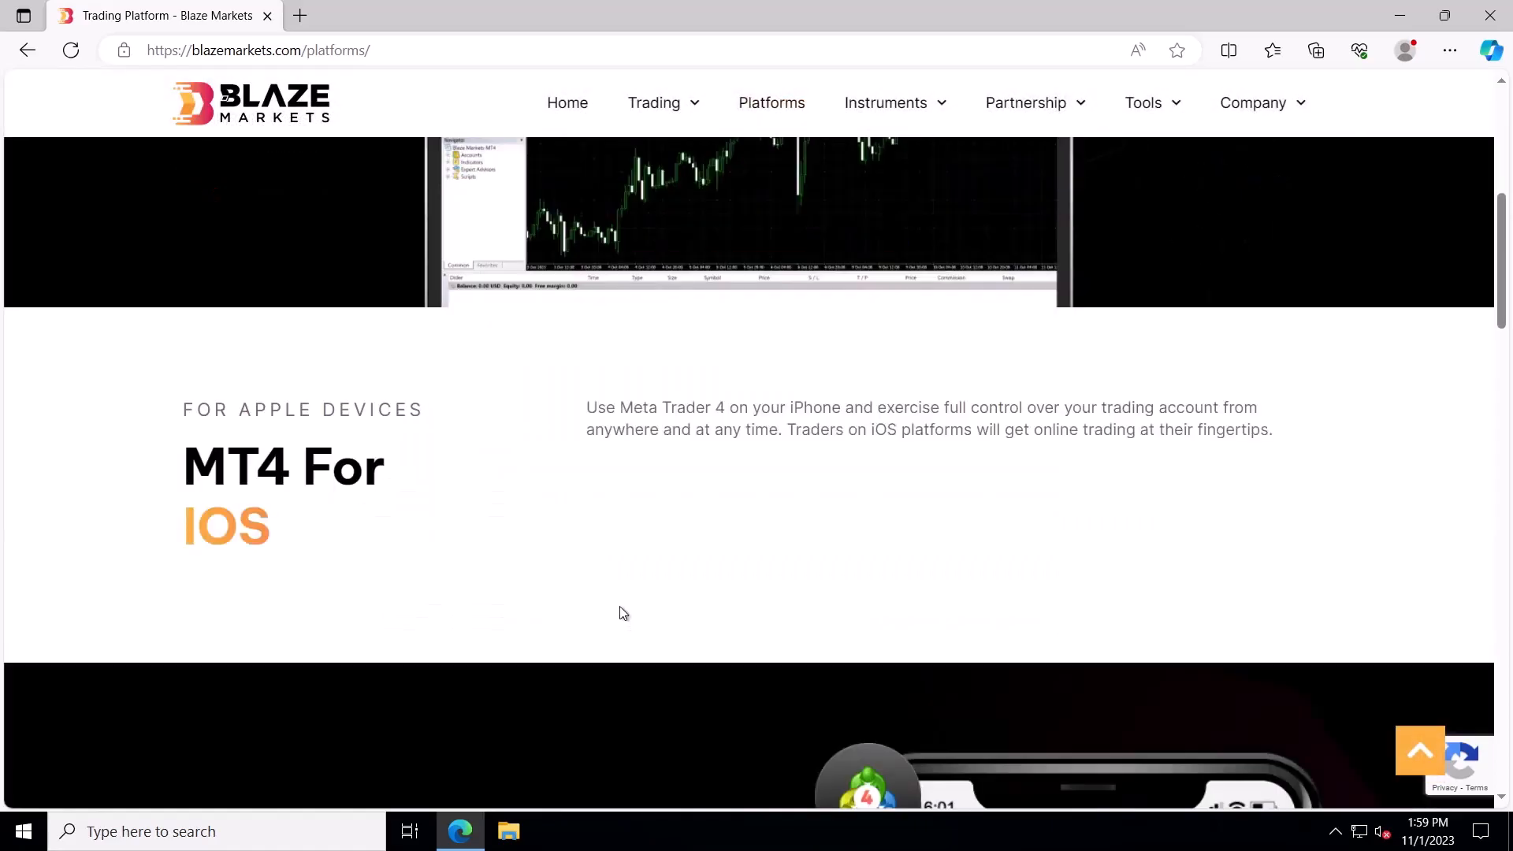
scroll(441, 485, "down", 3)
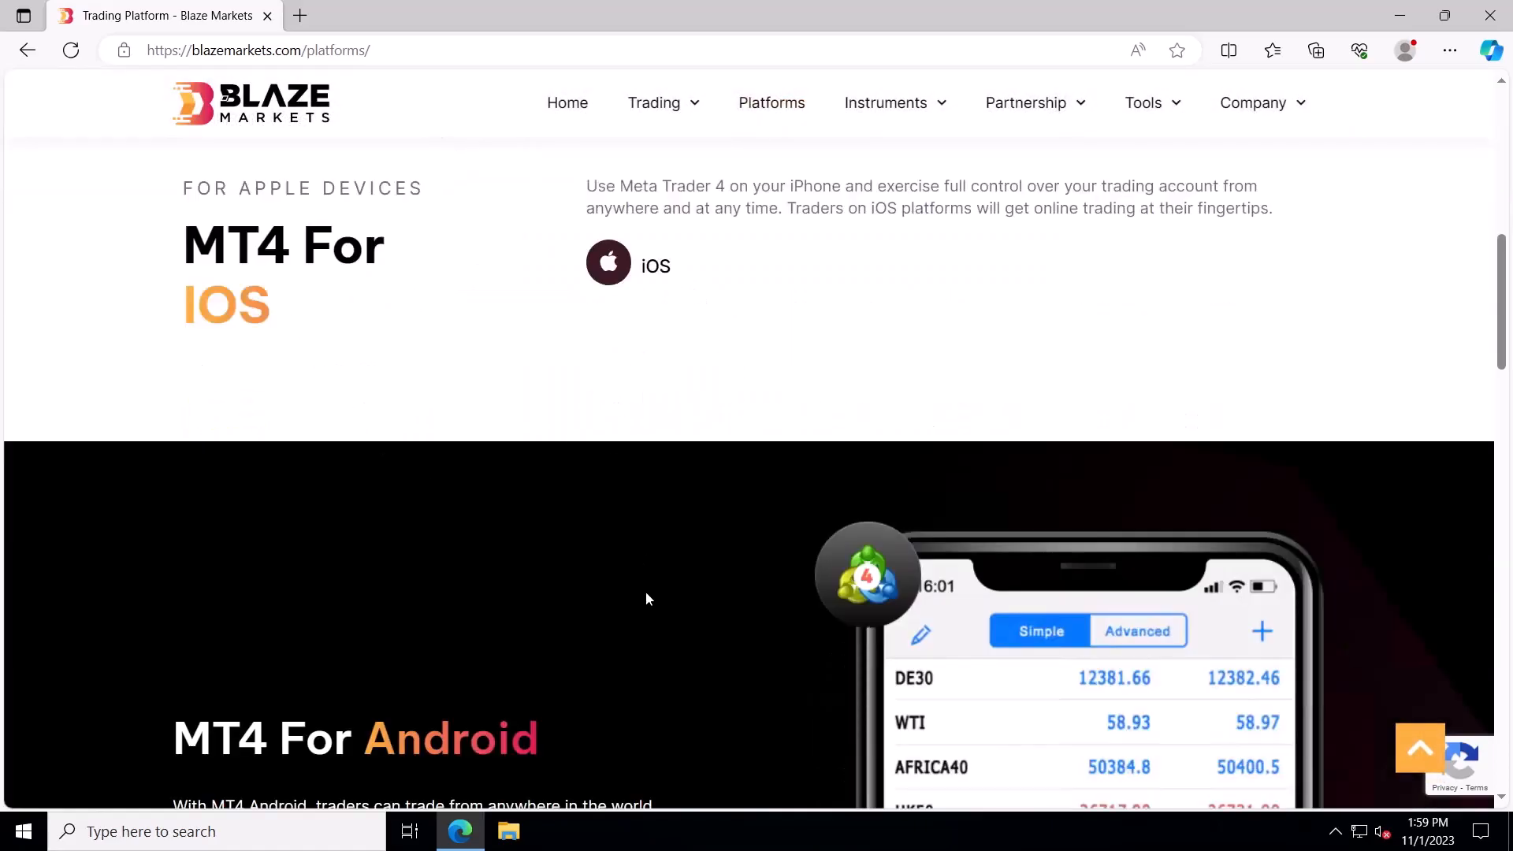
scroll(646, 592, "down", 7)
scroll(769, 508, "up", 10)
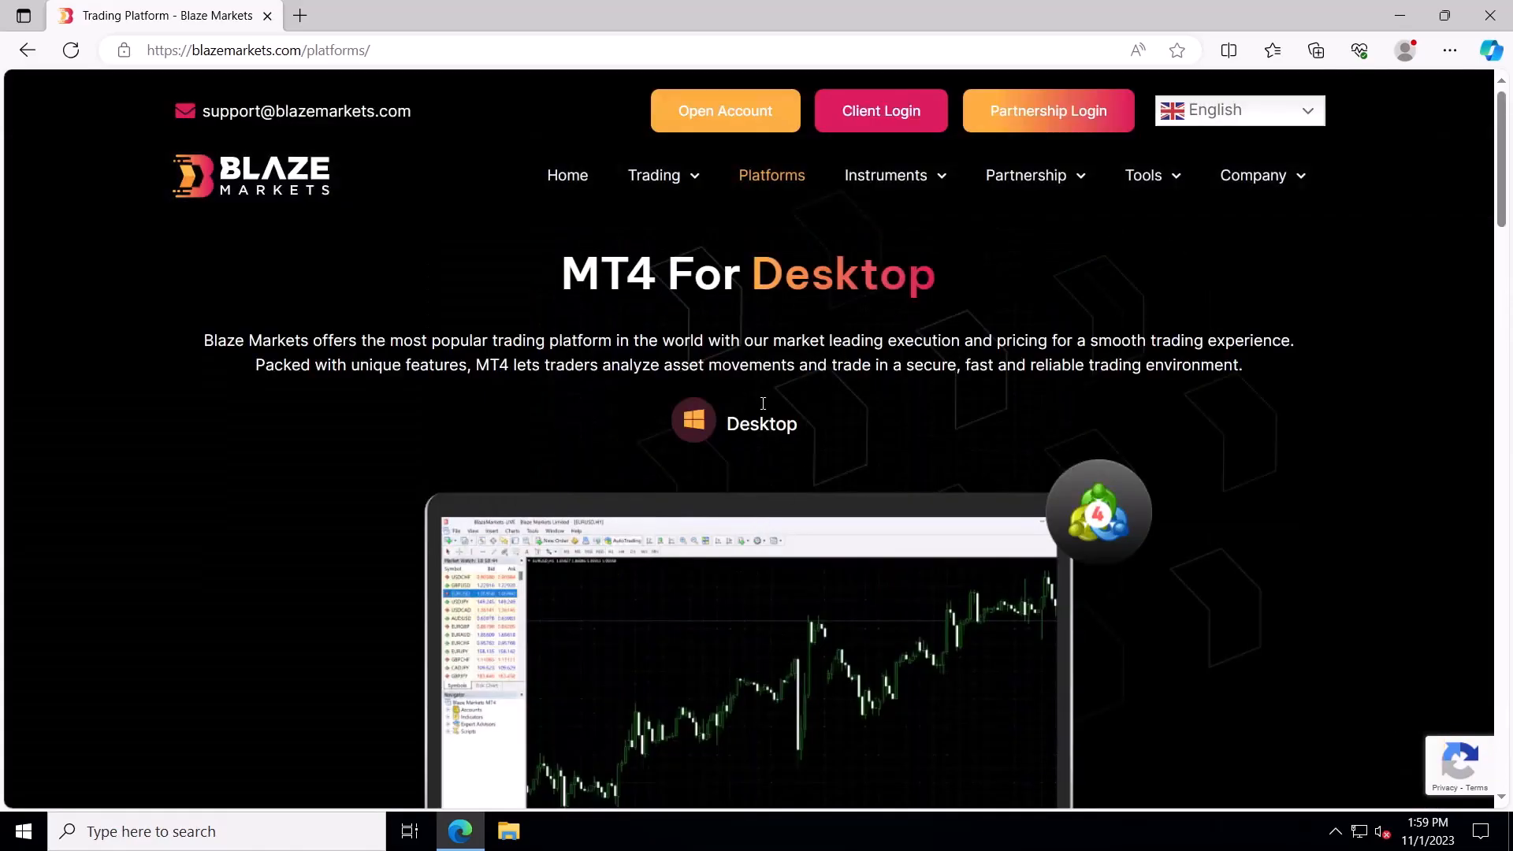
left_click_drag(963, 277, 600, 275)
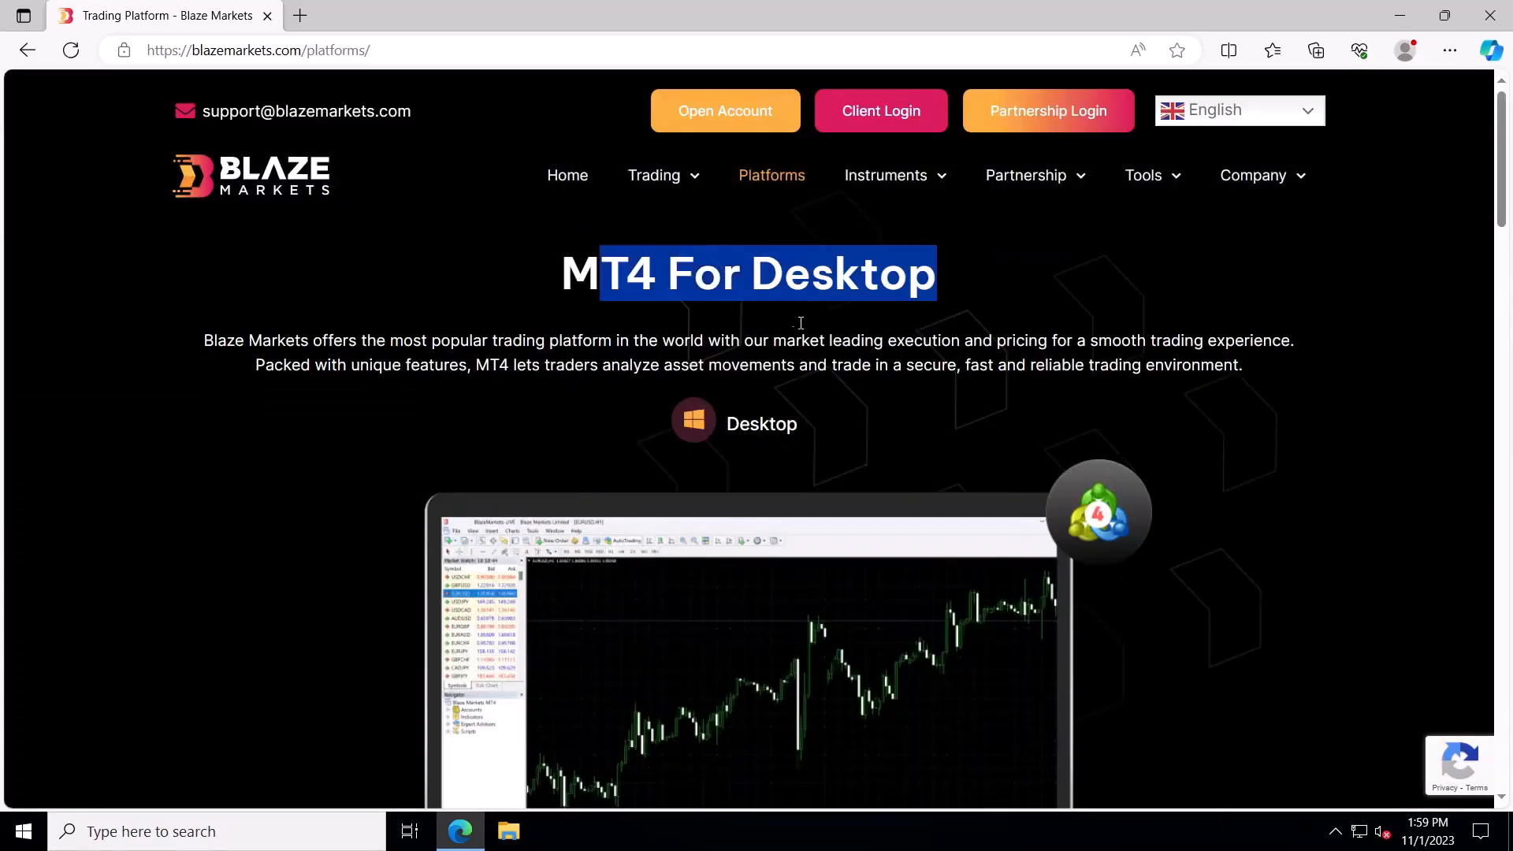
left_click(801, 418)
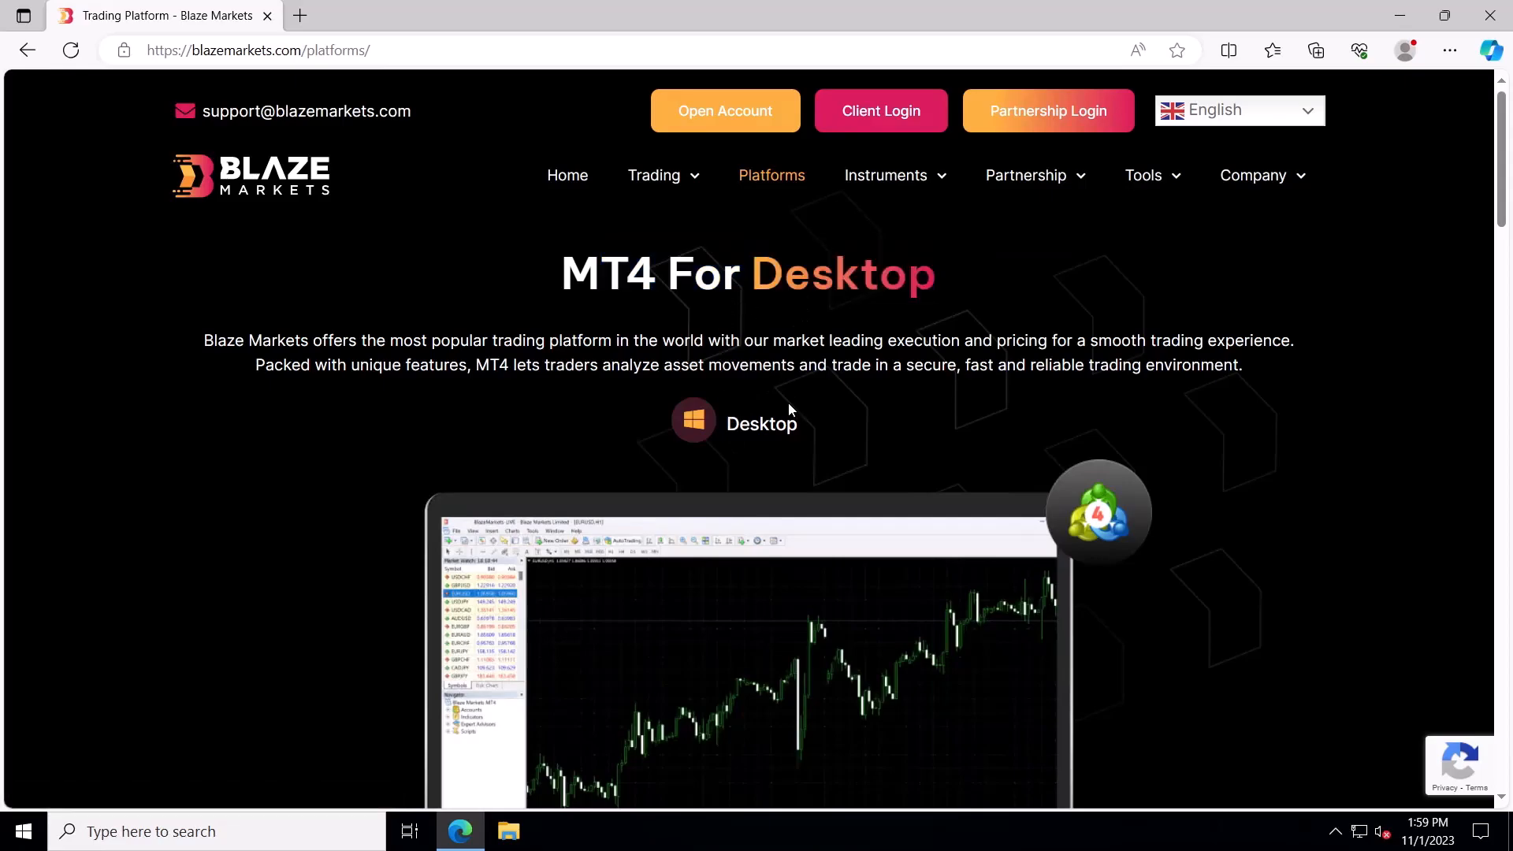
Minimize the browser and install the first Blaze Markets MT4 terminal from the desktop setup file with the default settings.
left_click(1400, 15)
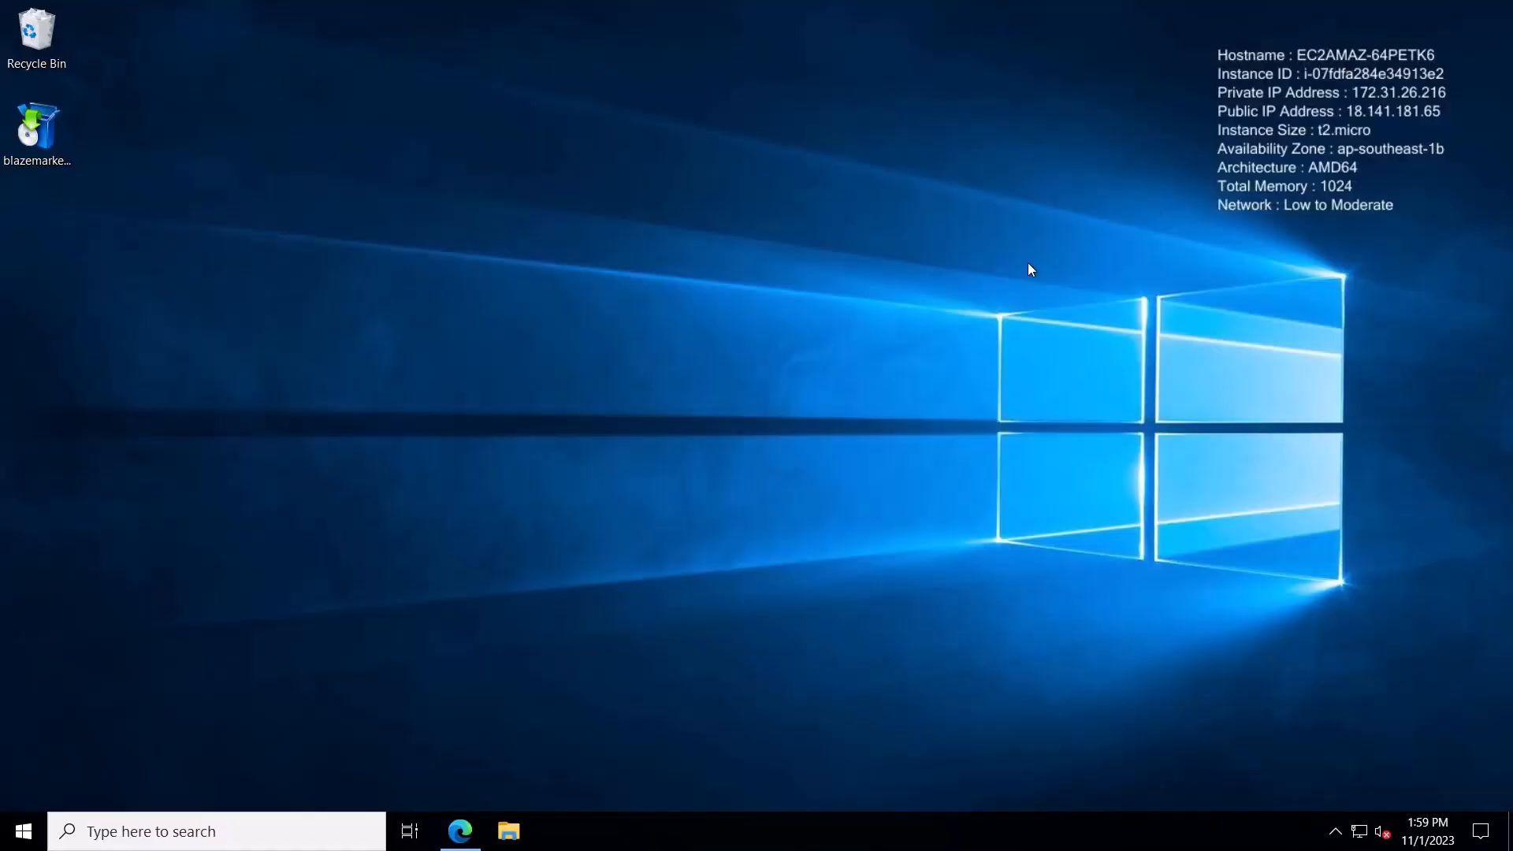
left_click(46, 162)
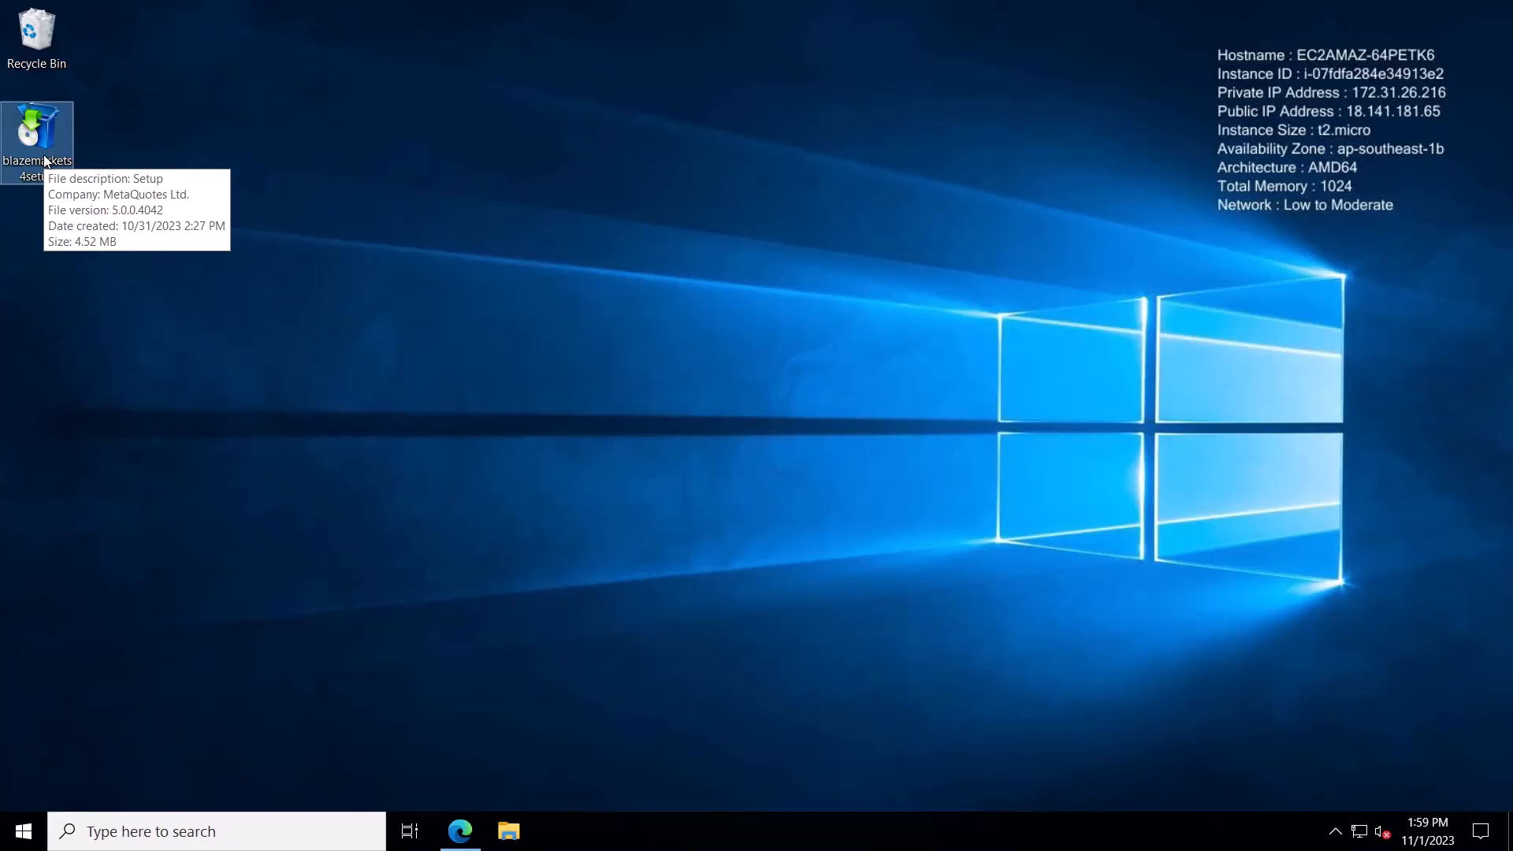
double_click(47, 147)
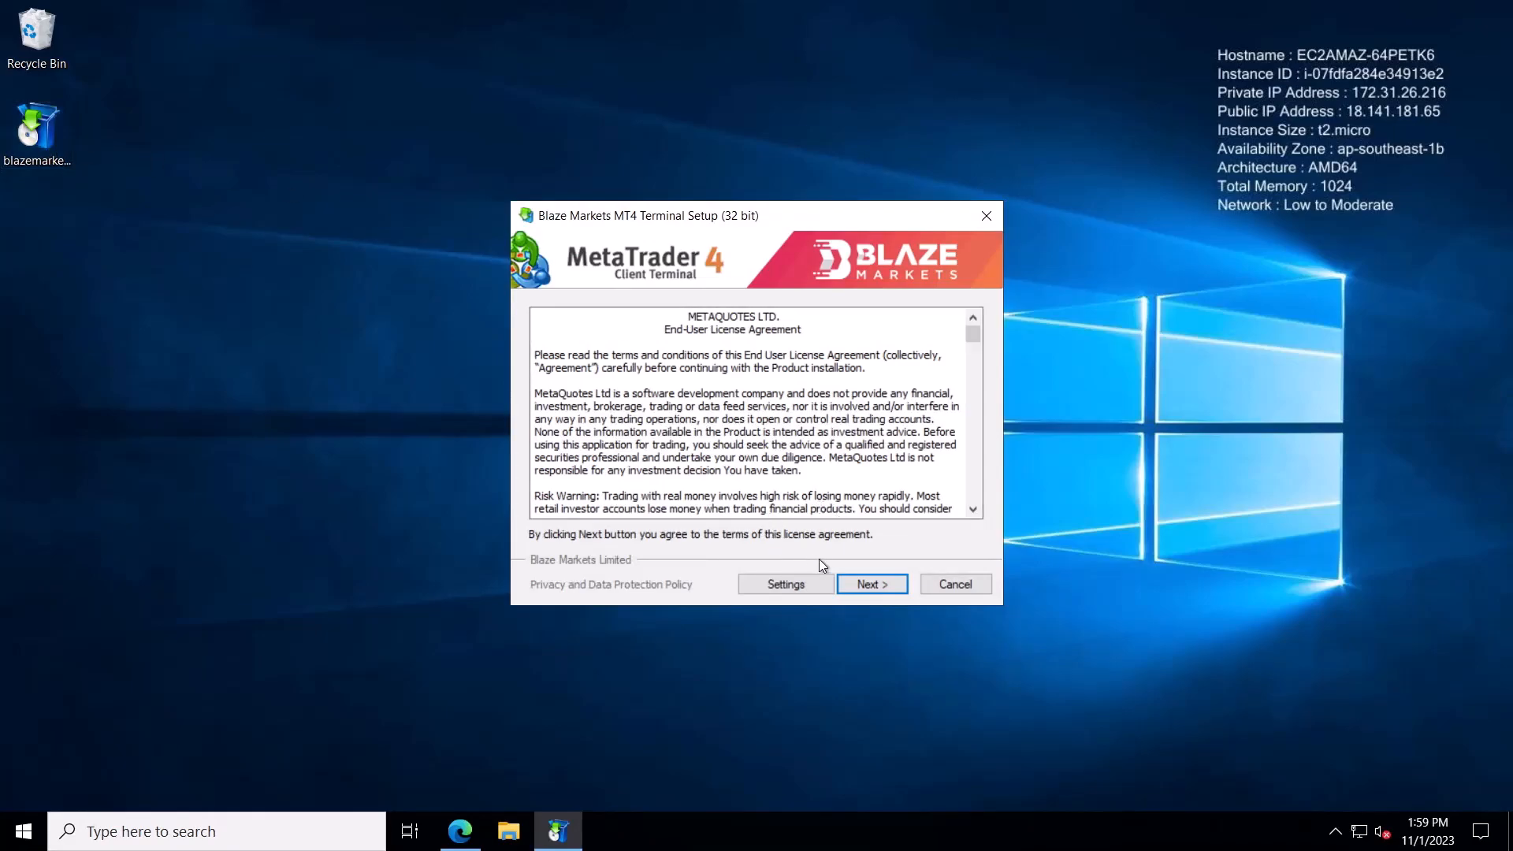
left_click(881, 584)
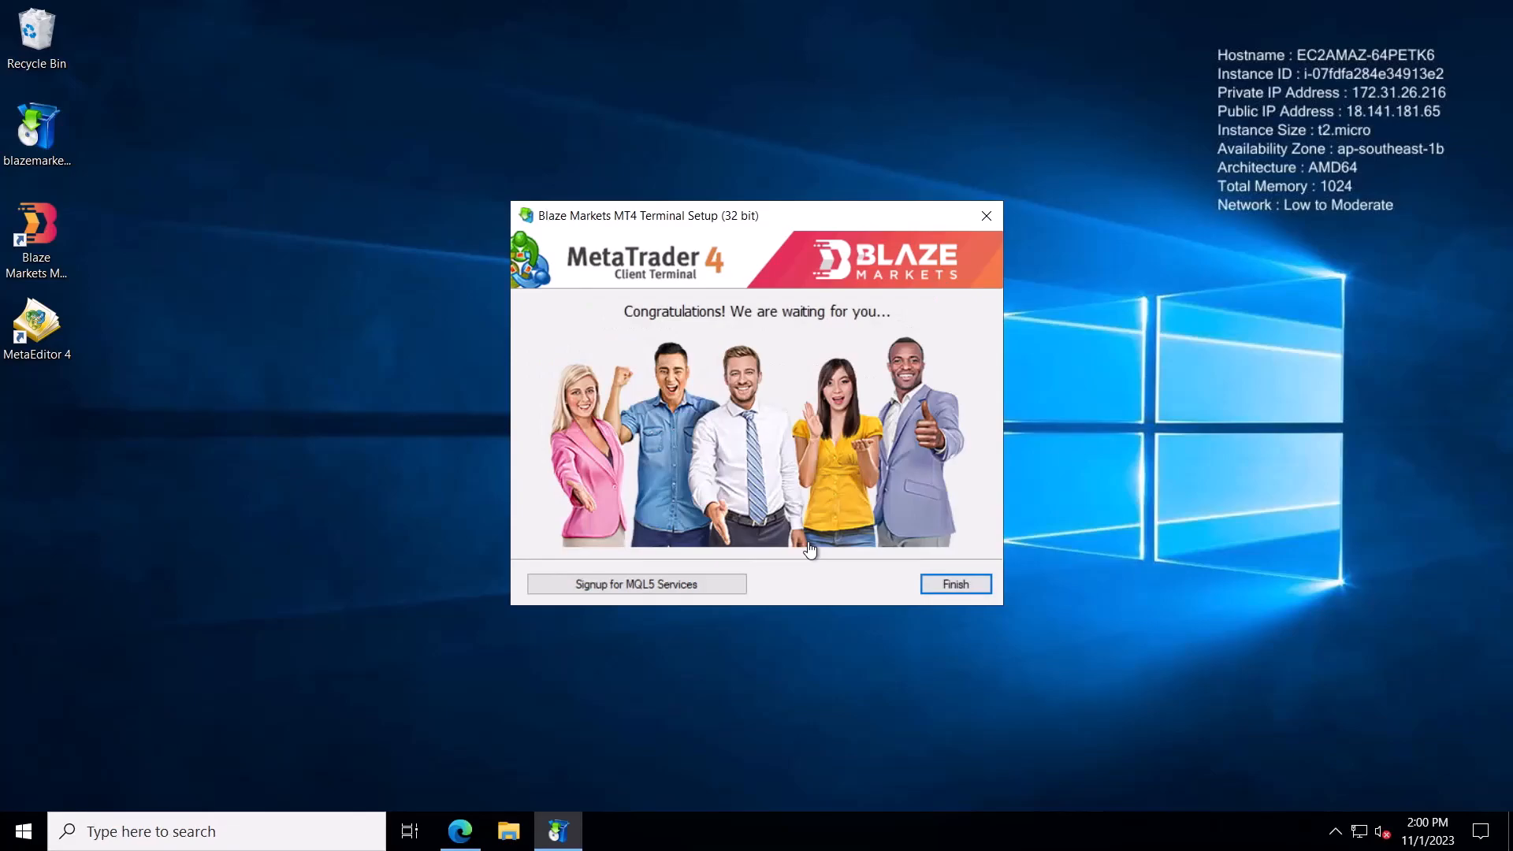
left_click(953, 583)
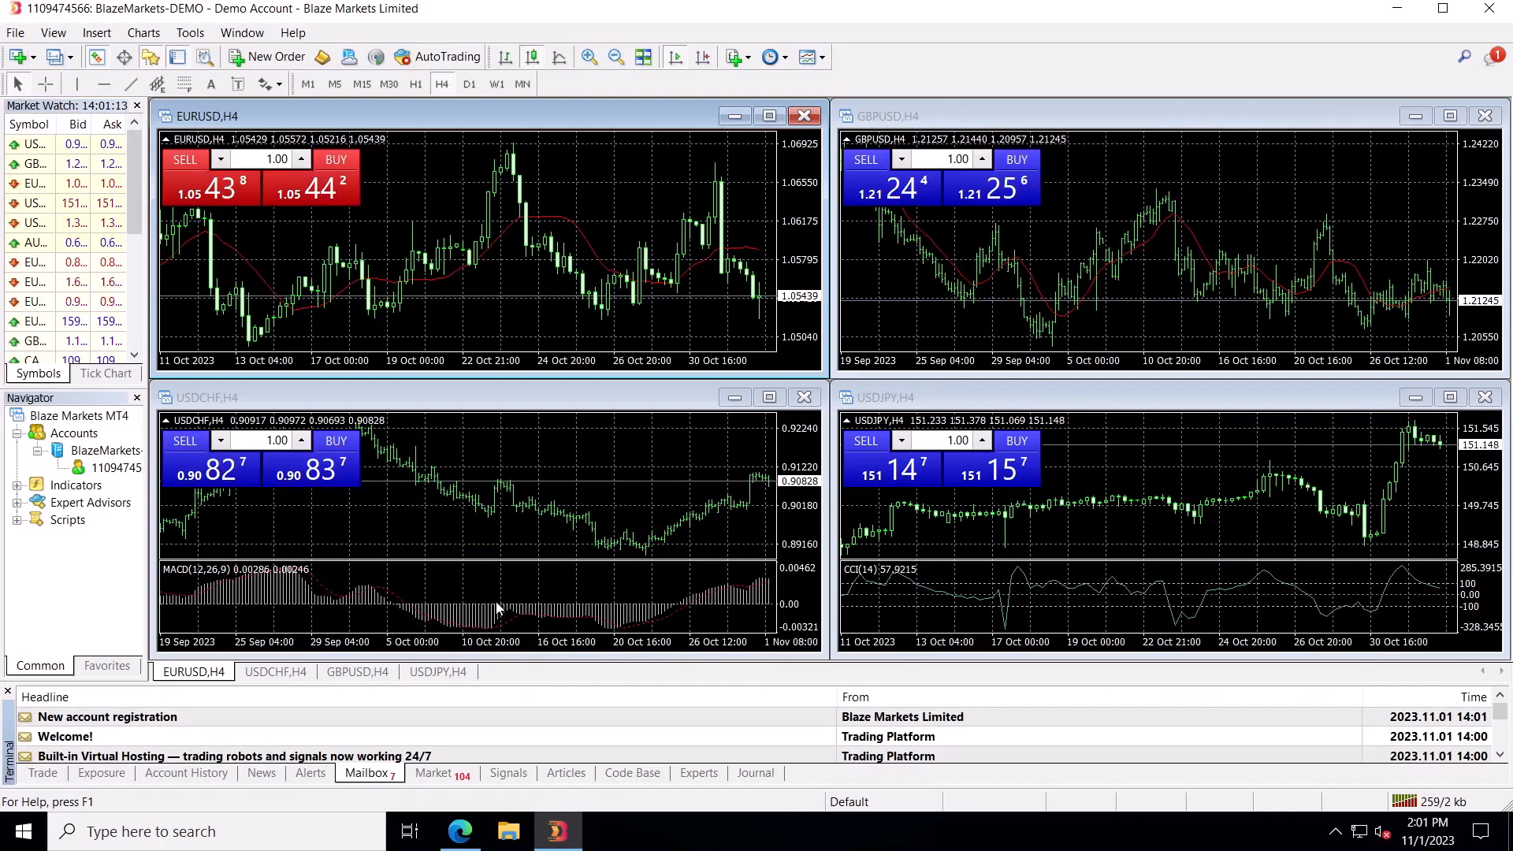
Minimize the running terminal, launch the Blaze Markets setup file again and open its installation settings.
left_click(1399, 10)
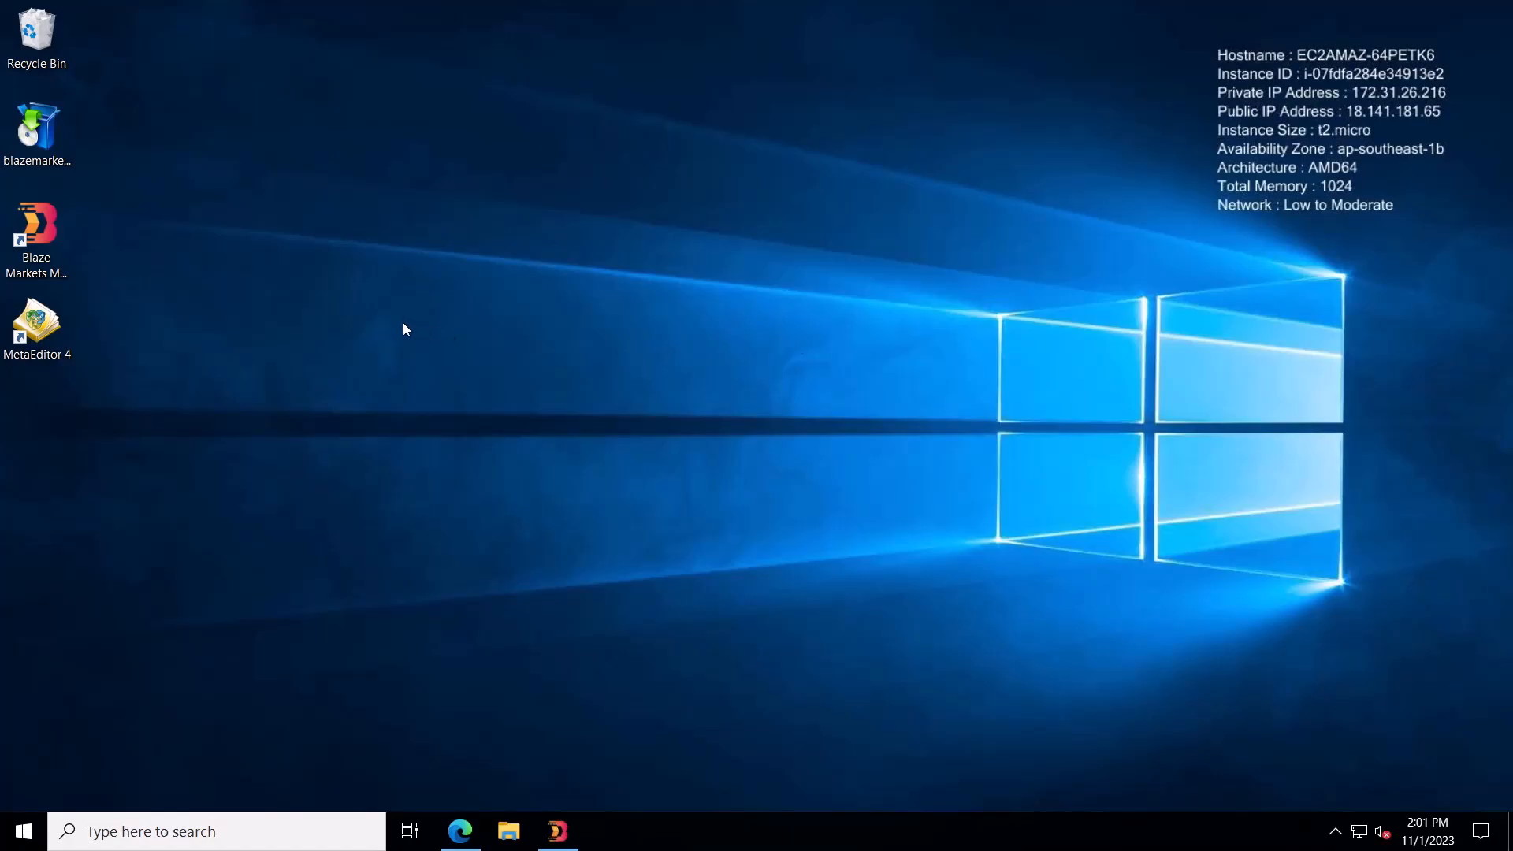
left_click(47, 153)
double_click(49, 157)
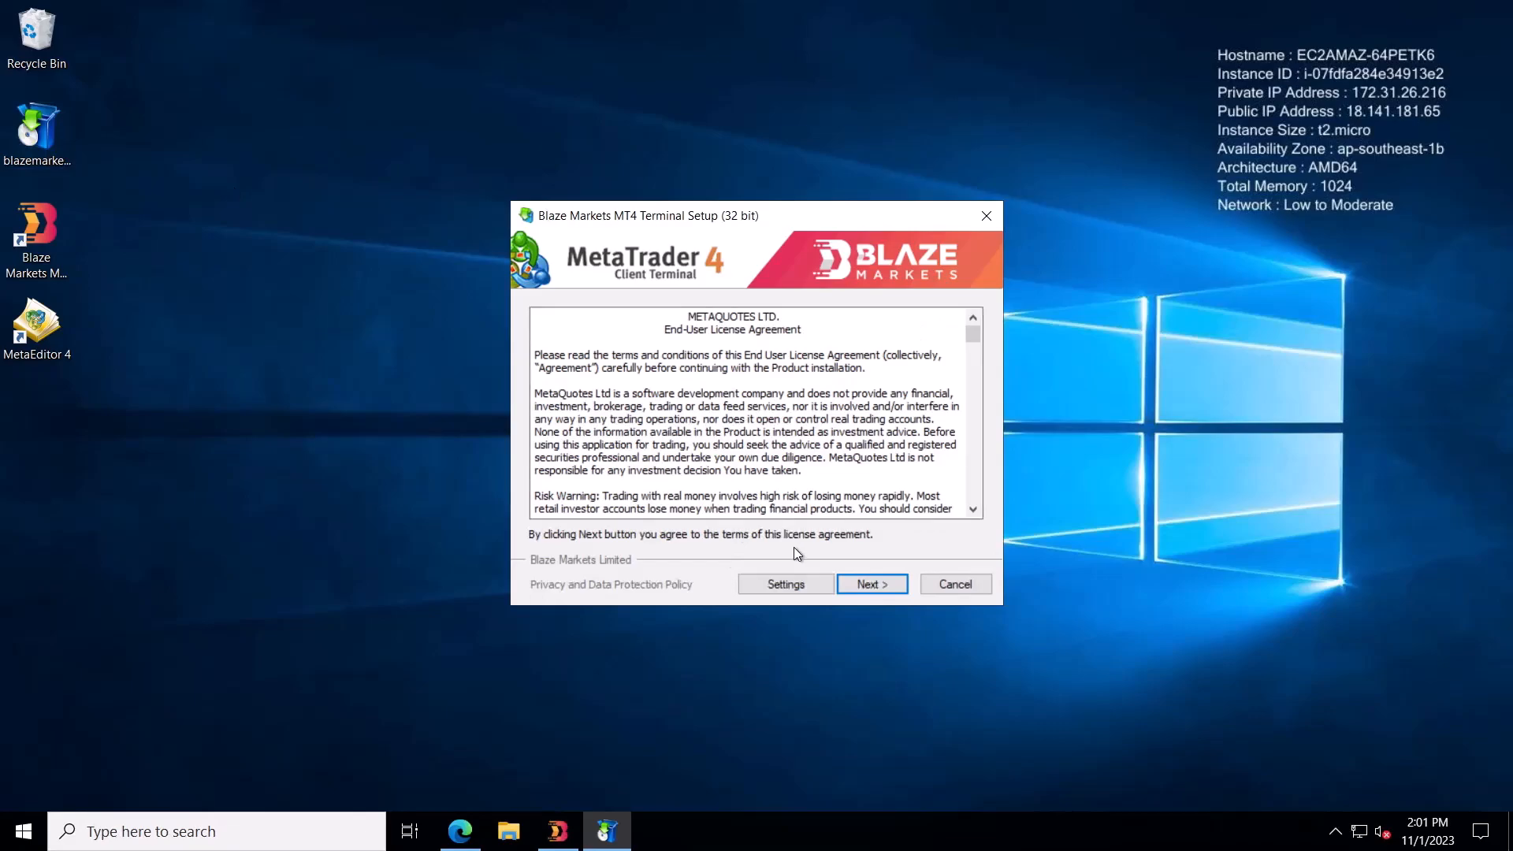
left_click(775, 584)
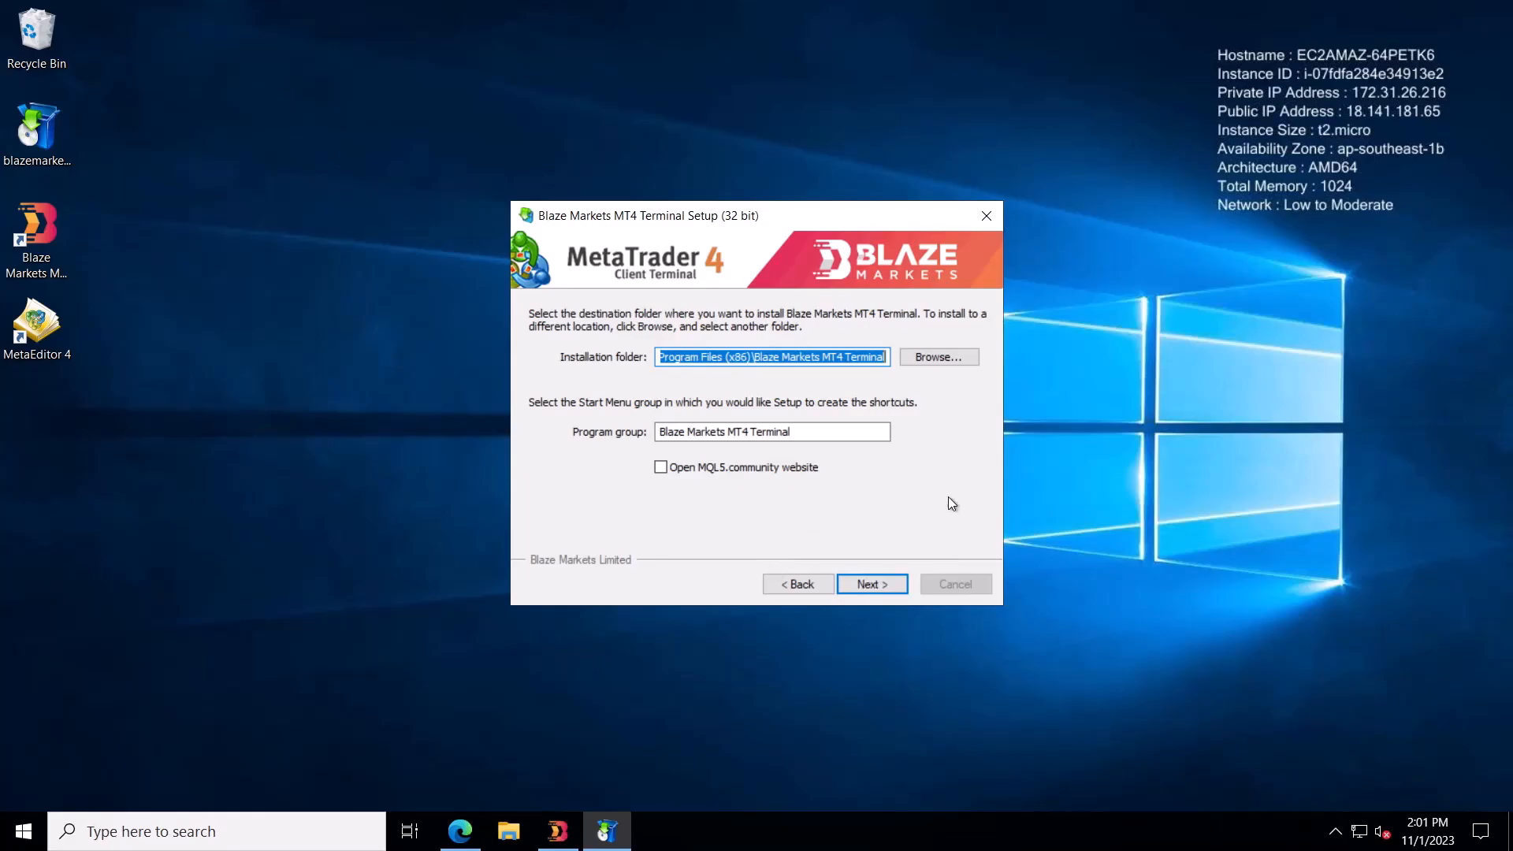
Set the installation folder to a new folder named "MT4 2nd Account" inside Program Files (x86).
left_click(939, 358)
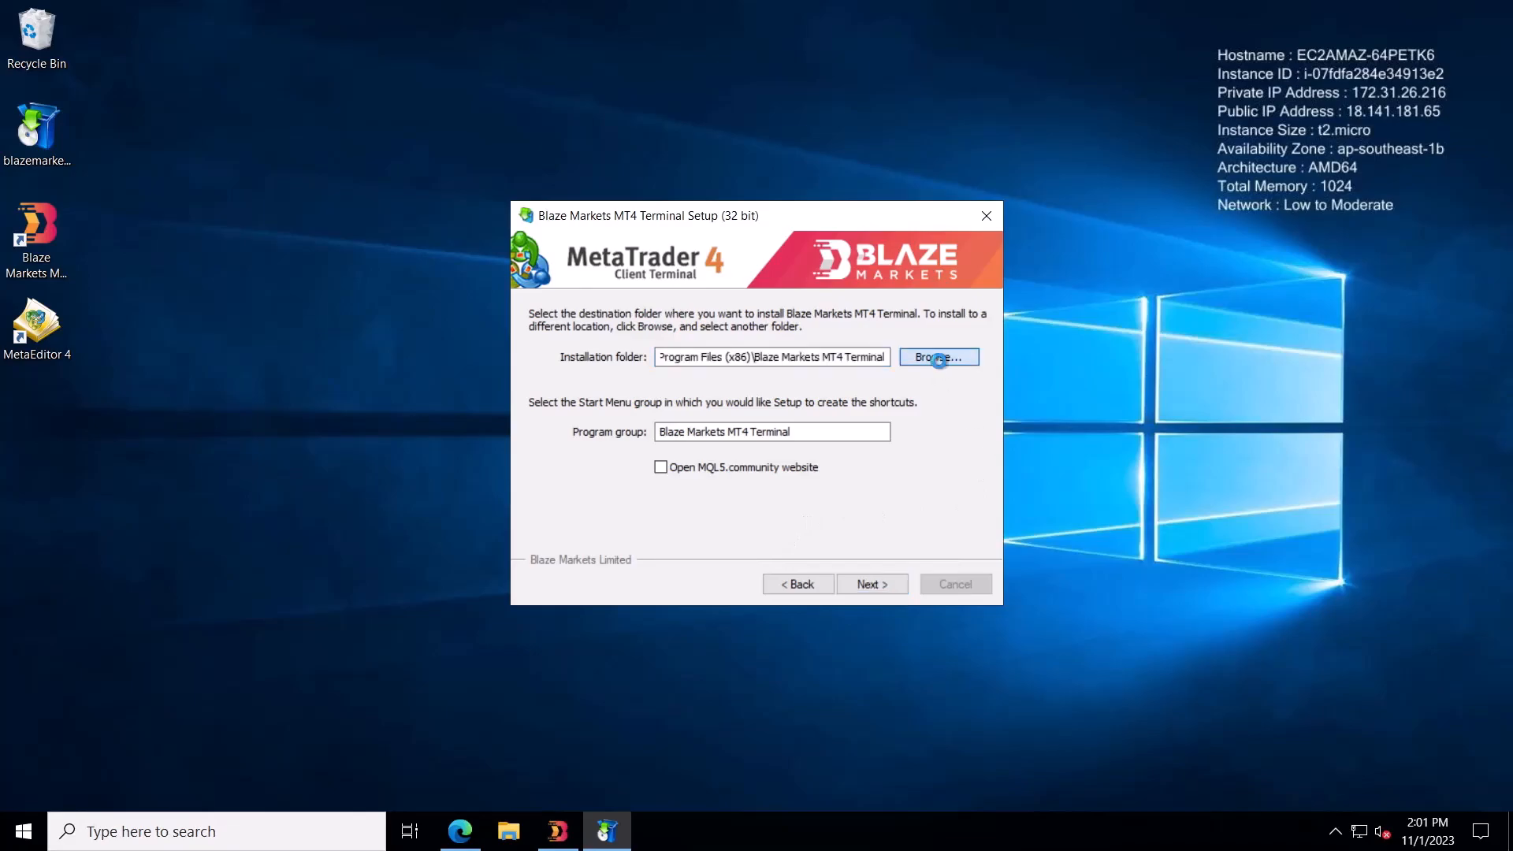
scroll(785, 471, "down", 5)
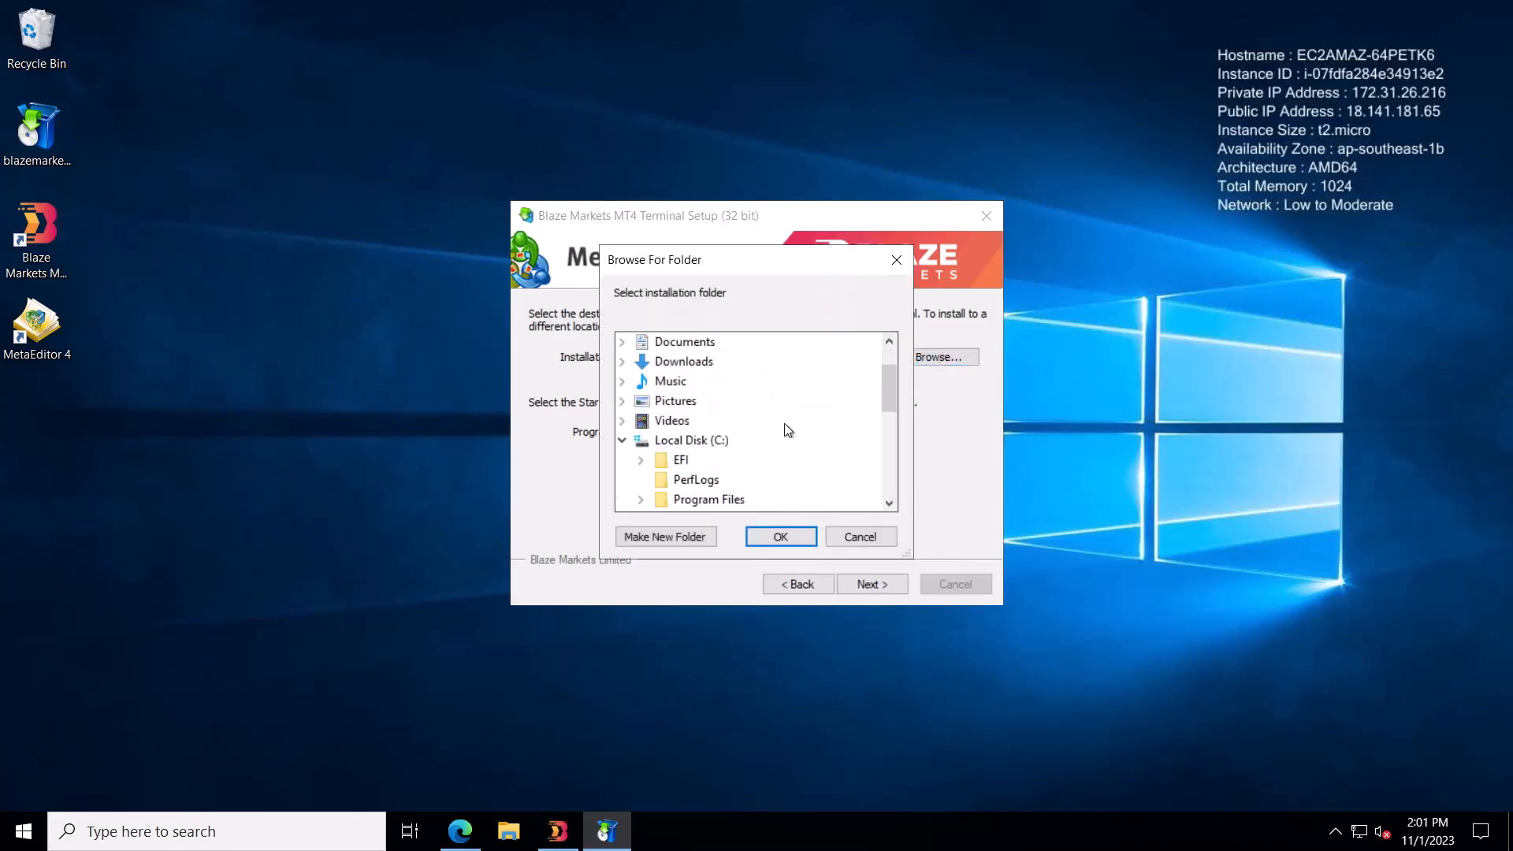
scroll(729, 481, "up", 1)
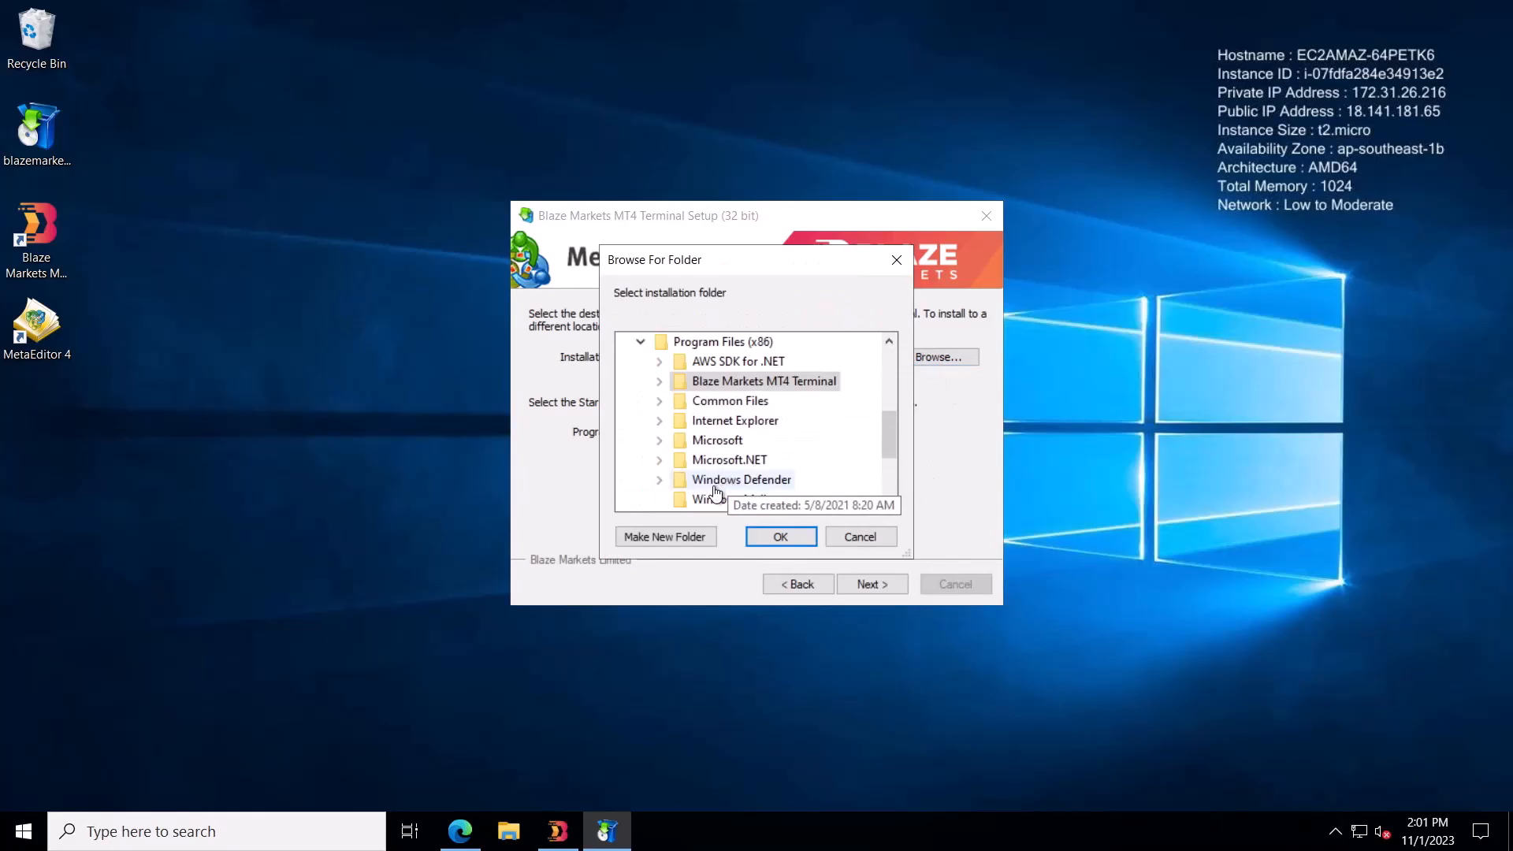
scroll(721, 473, "up", 1)
left_click(707, 402)
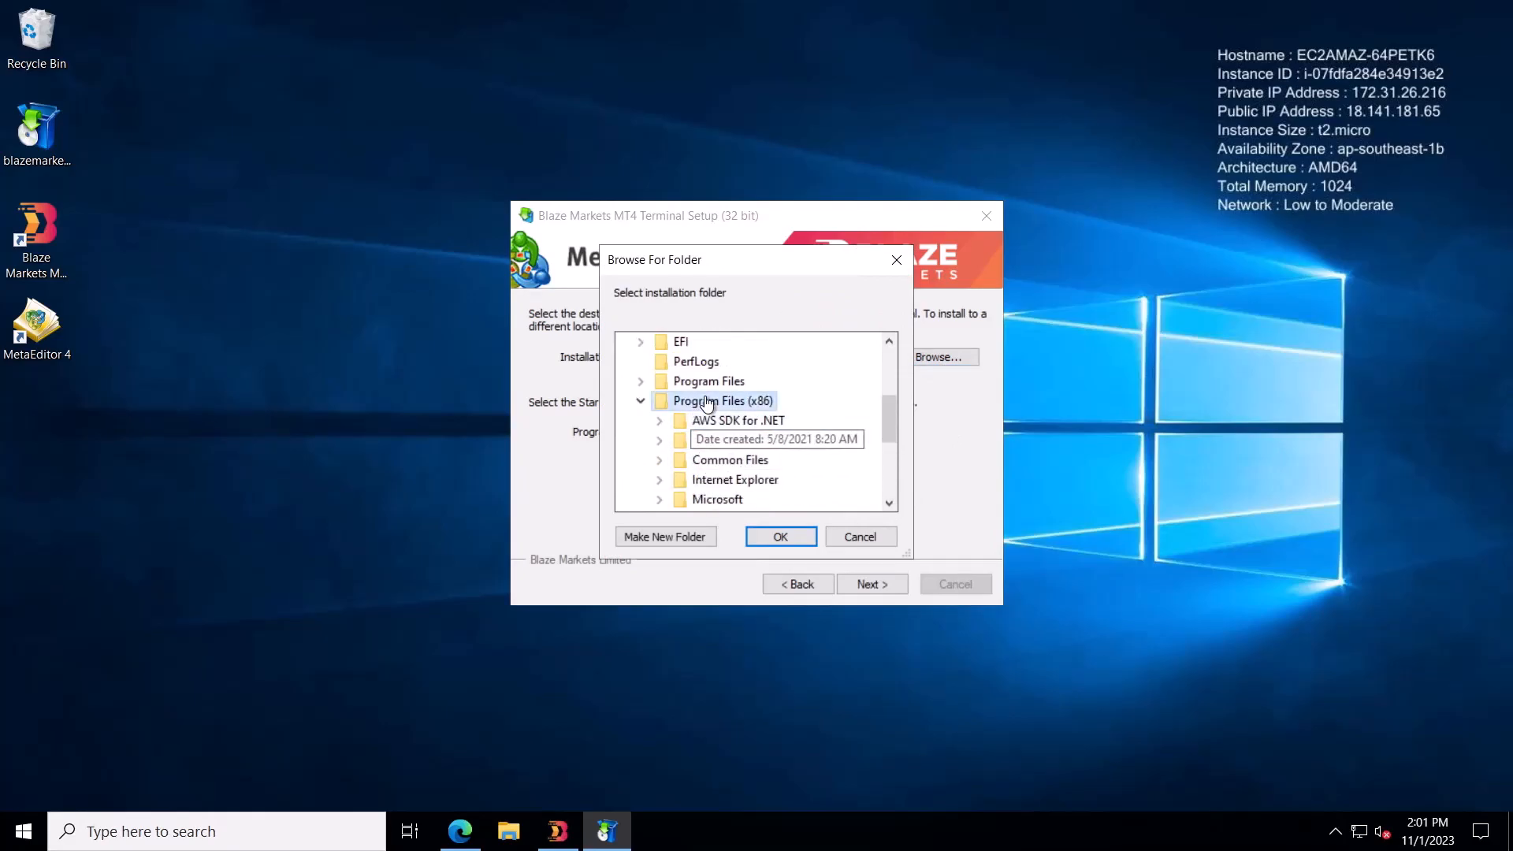
left_click(655, 539)
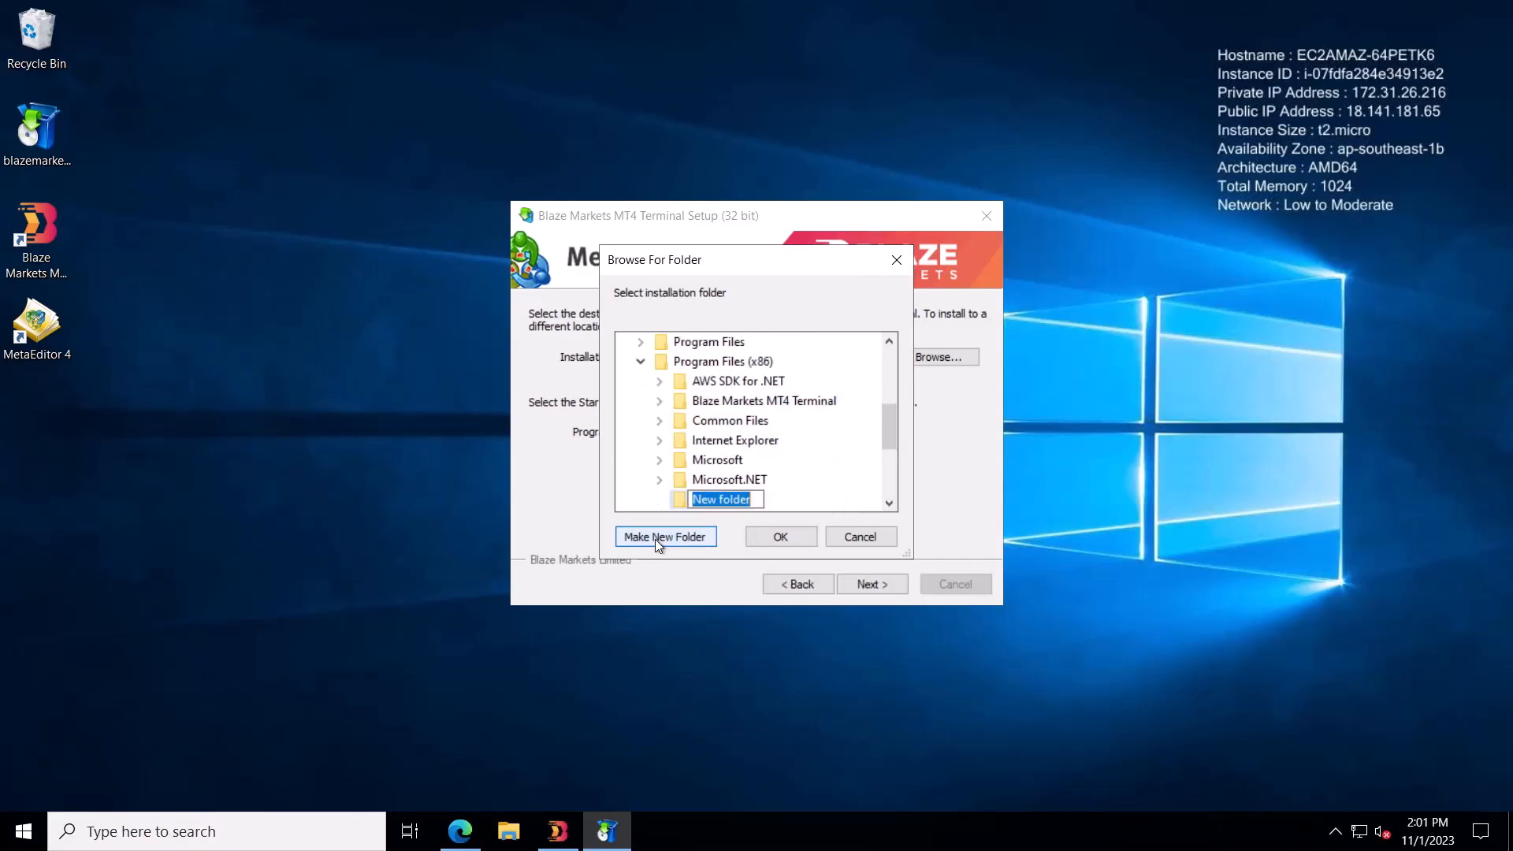
type("M")
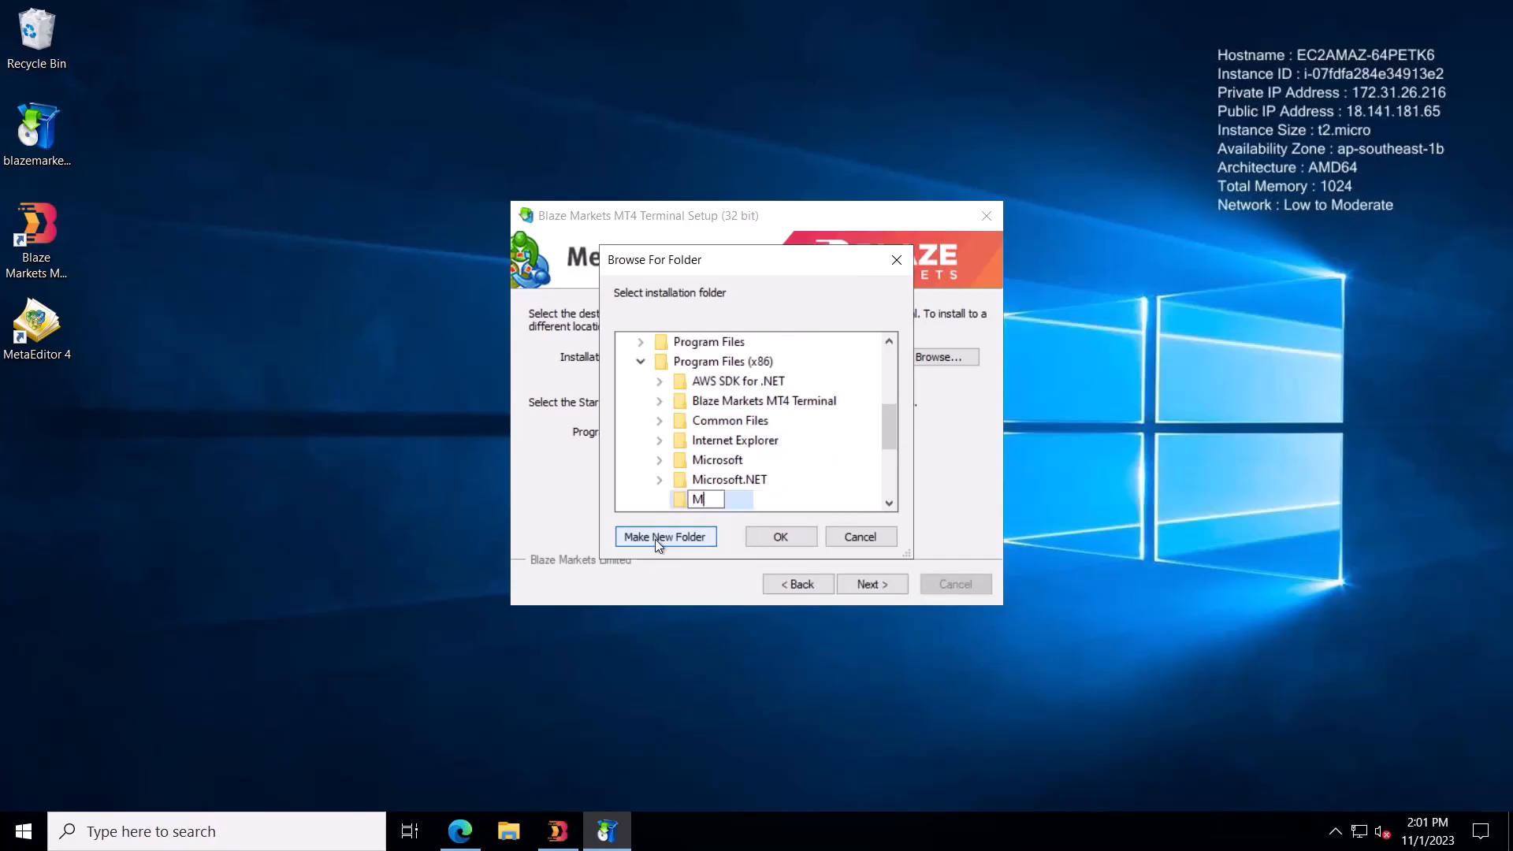
type("t4 2nd Account")
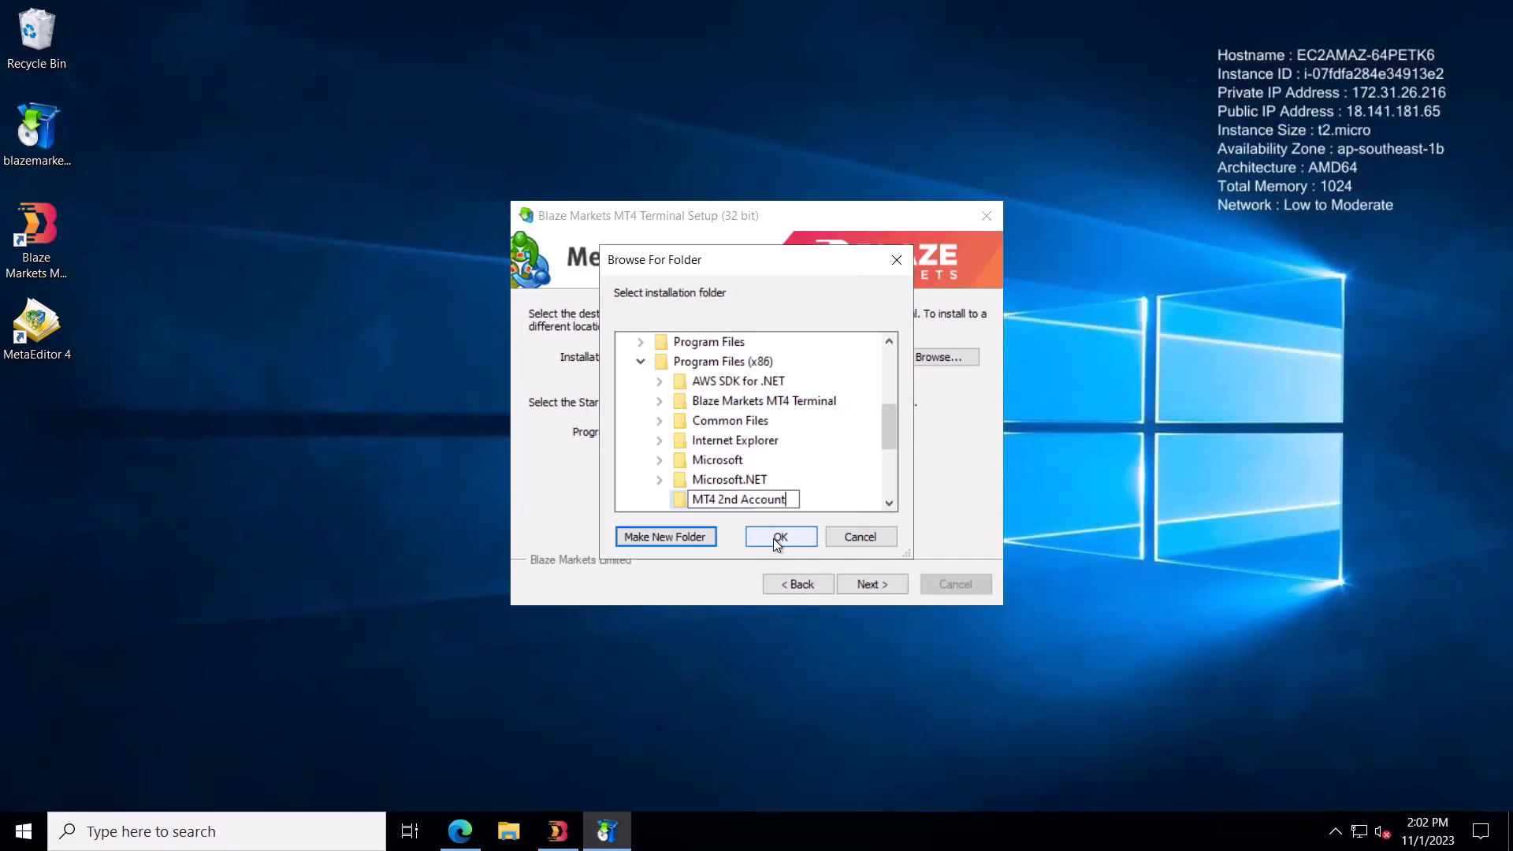
left_click(778, 537)
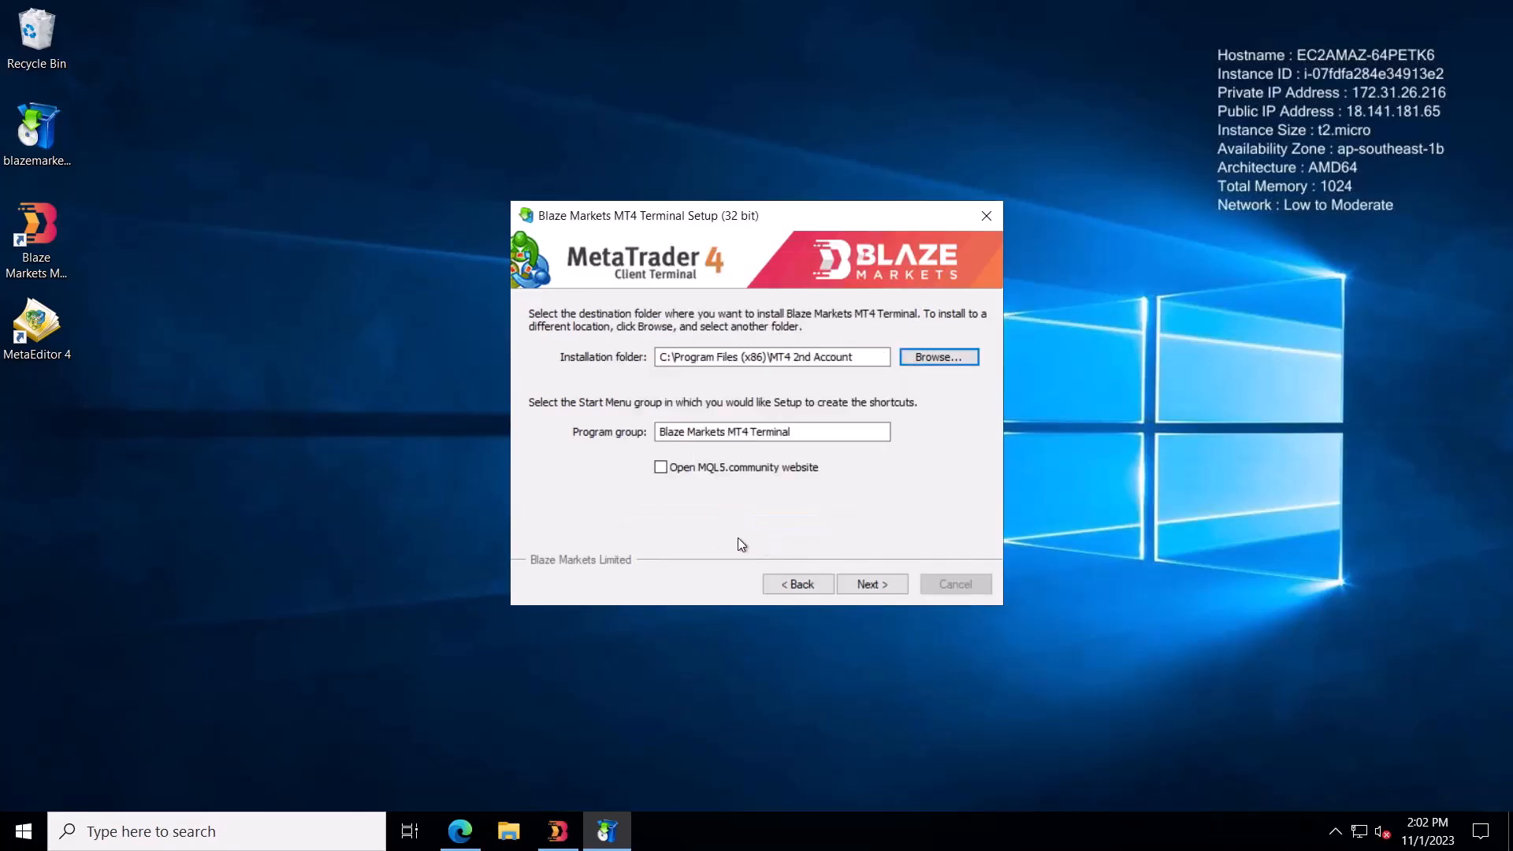
Install the second MT4 terminal, finish the setup and bring the new terminal's window to the front.
left_click(869, 583)
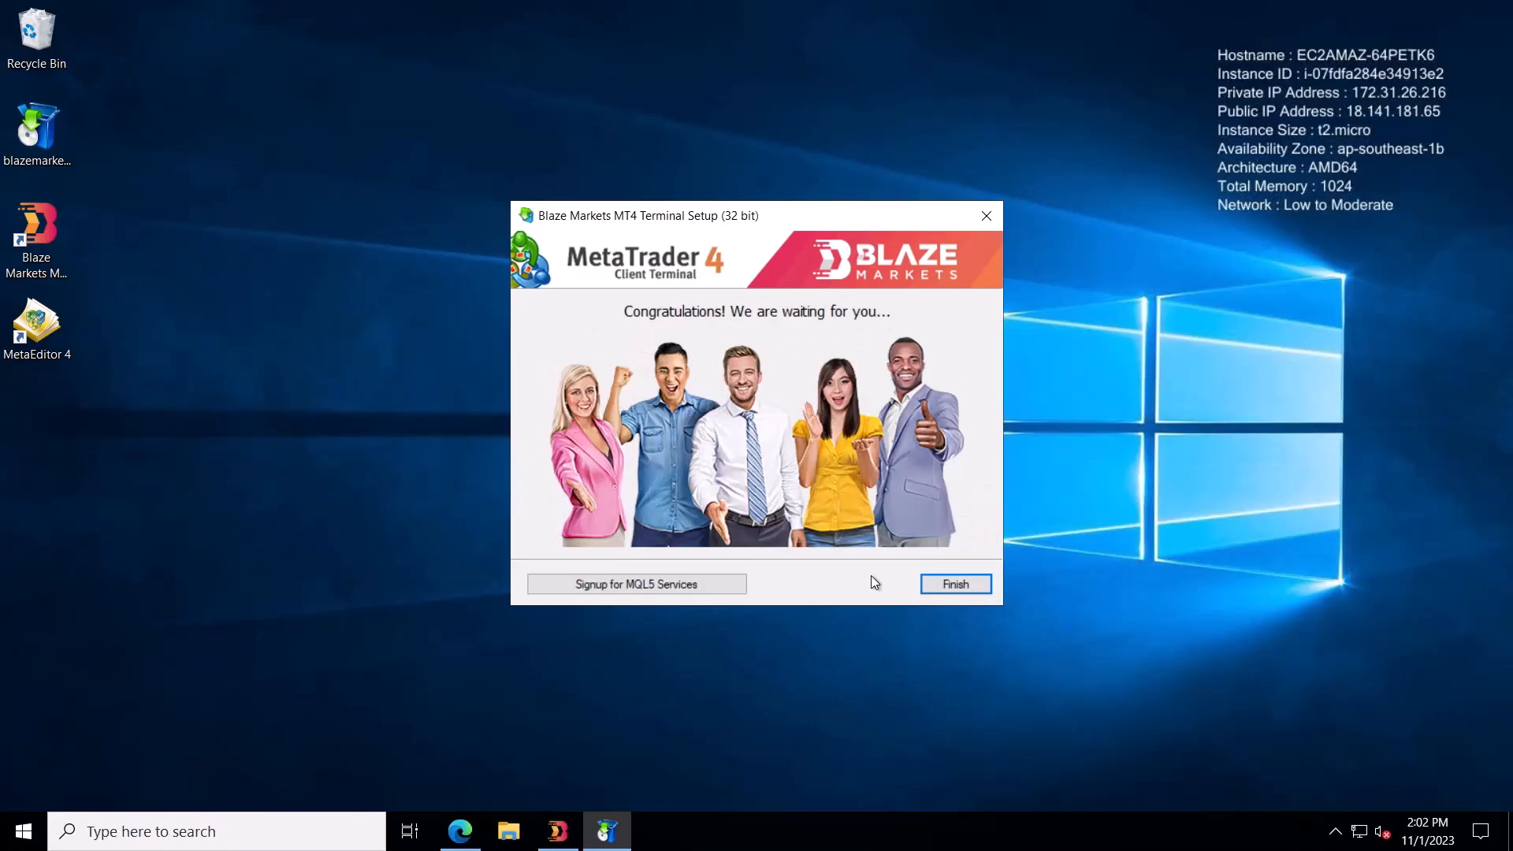
left_click(944, 587)
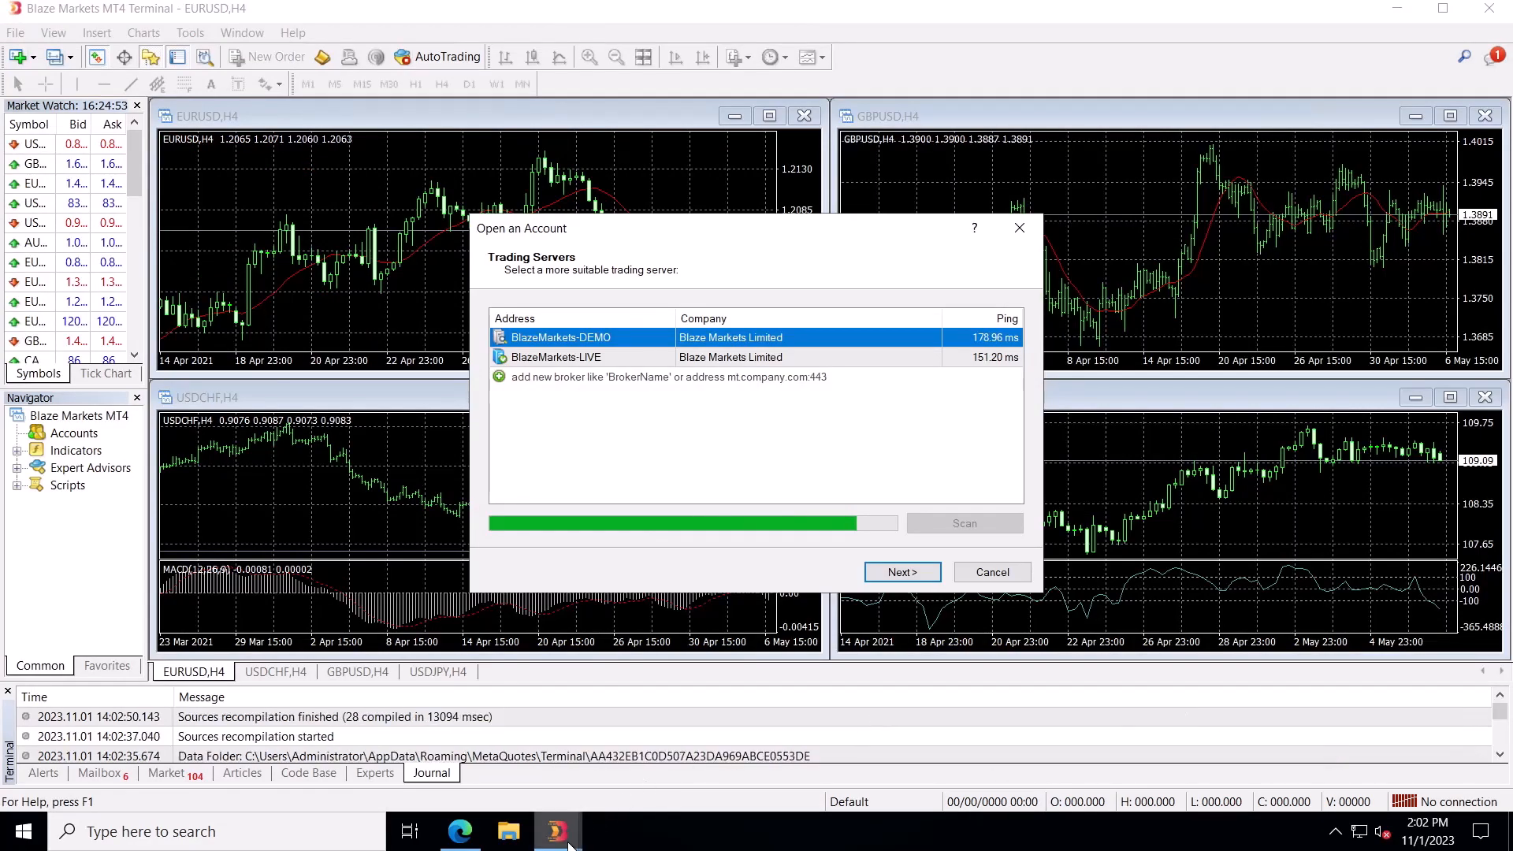
mouse_move(569, 845)
mouse_move(452, 748)
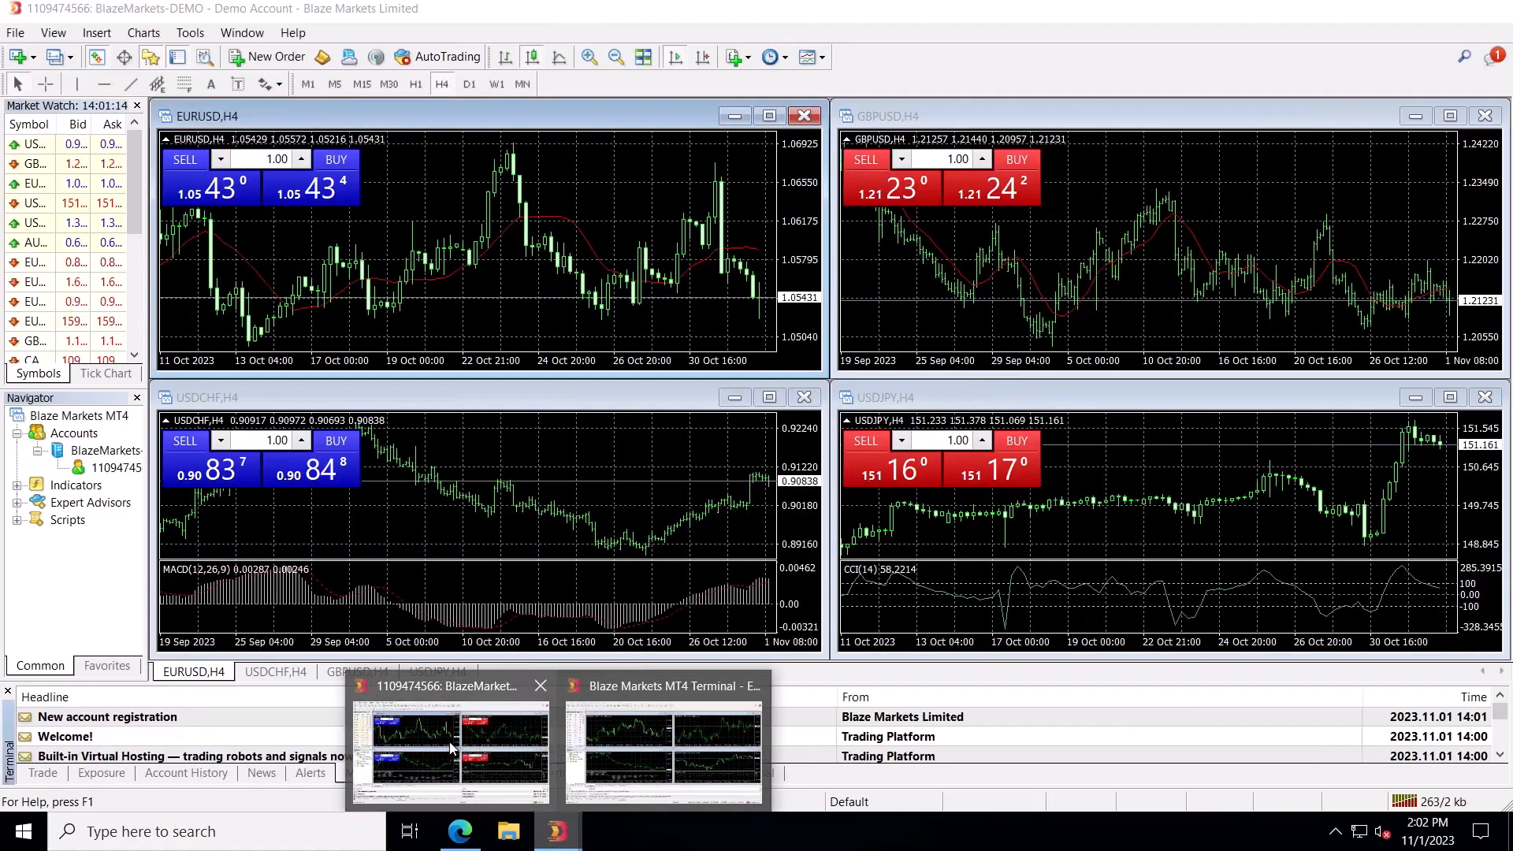
mouse_move(689, 751)
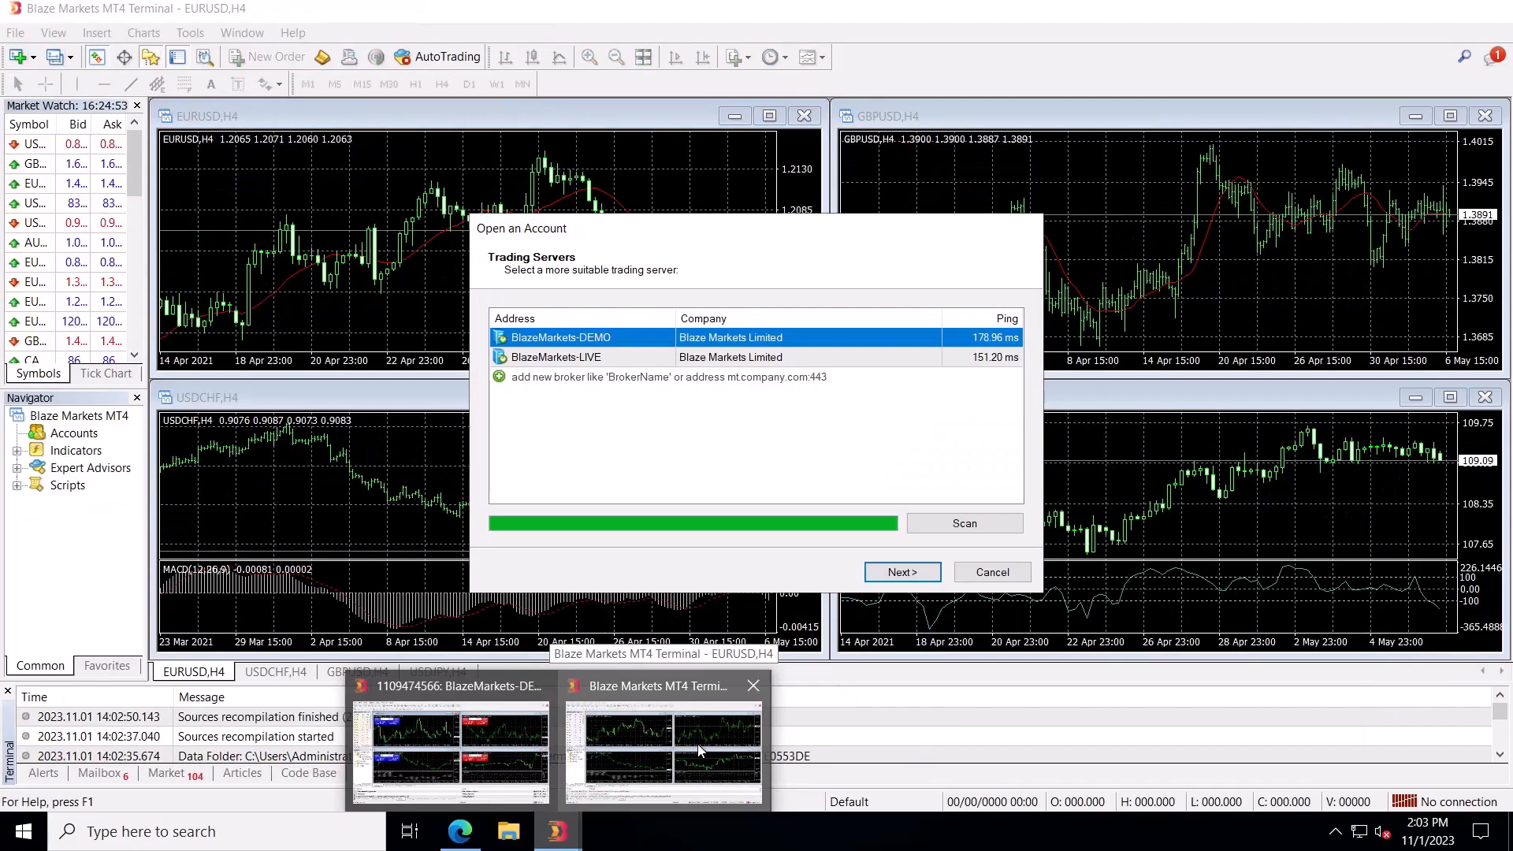
left_click(698, 748)
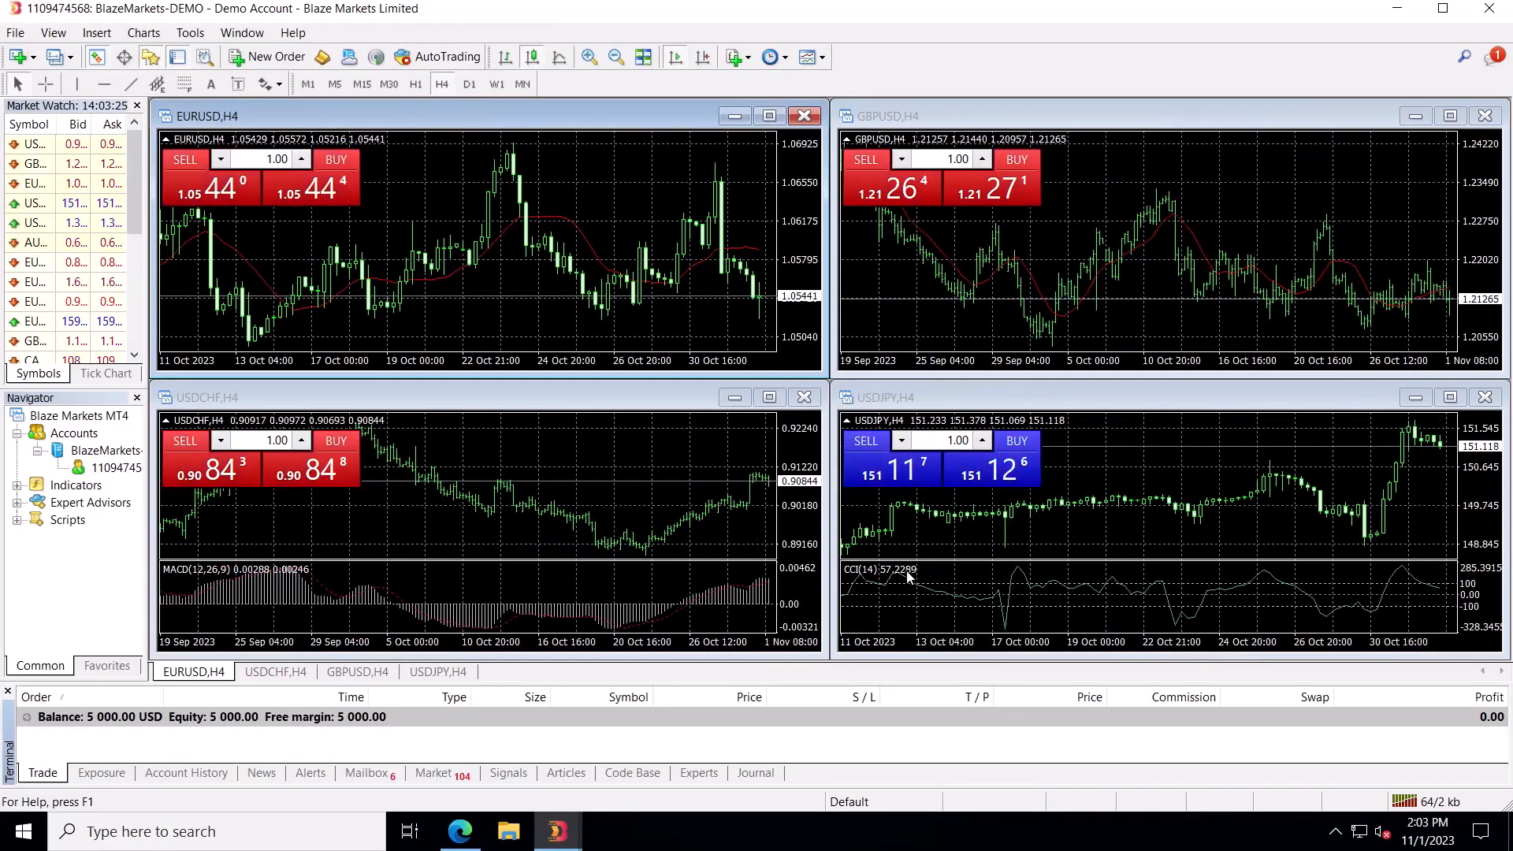
Arrange the two MT4 terminal windows side by side, with the second terminal in the right half of the screen.
left_click_drag(803, 8, 1512, 309)
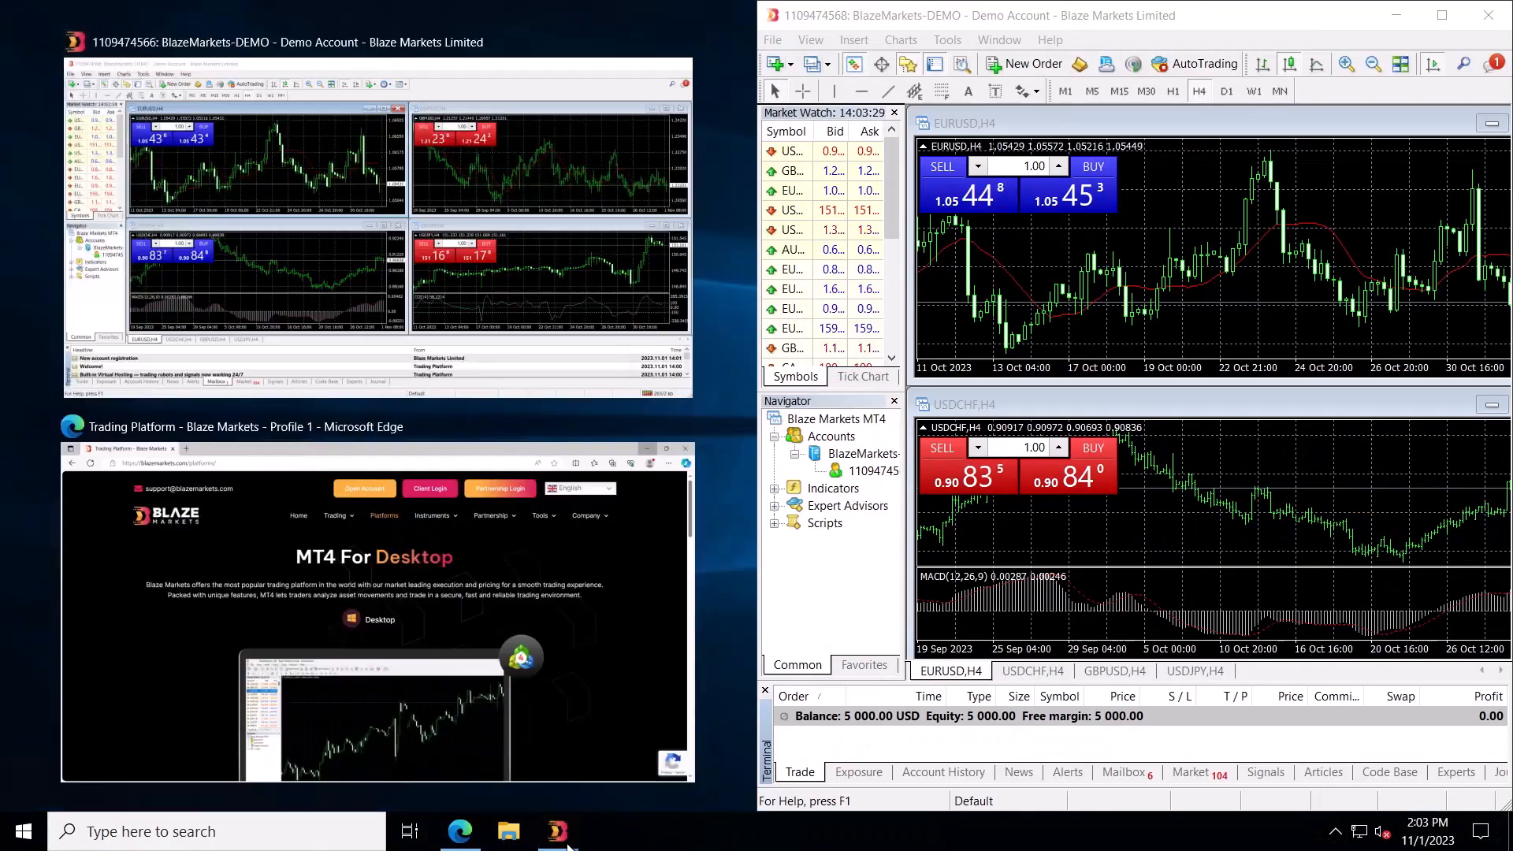
left_click(361, 262)
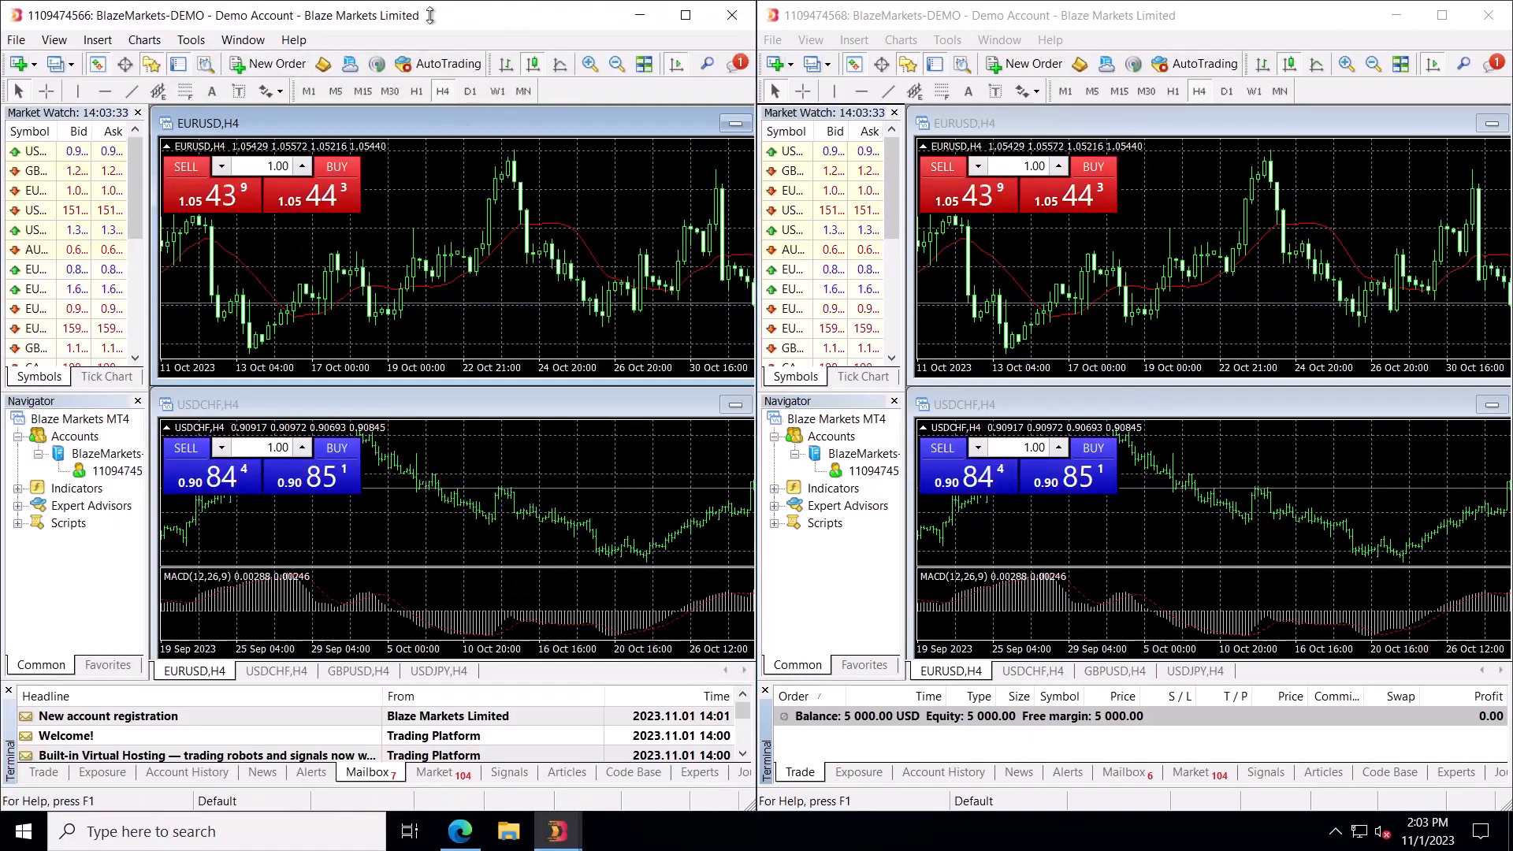
left_click(371, 22)
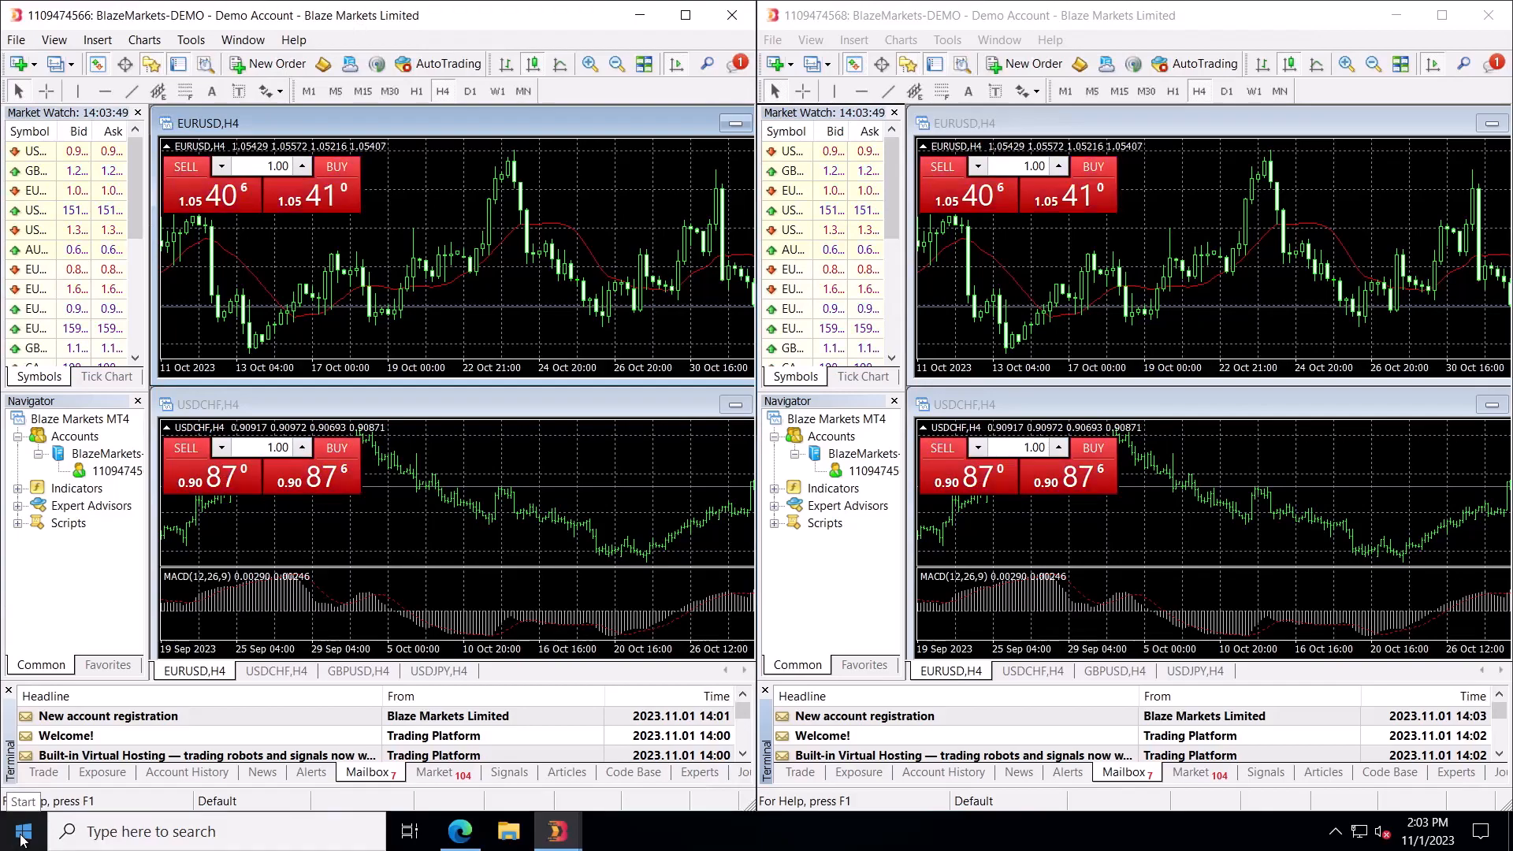
Open the file location of the recently added Blaze Markets MT4 Start menu shortcut.
left_click(21, 840)
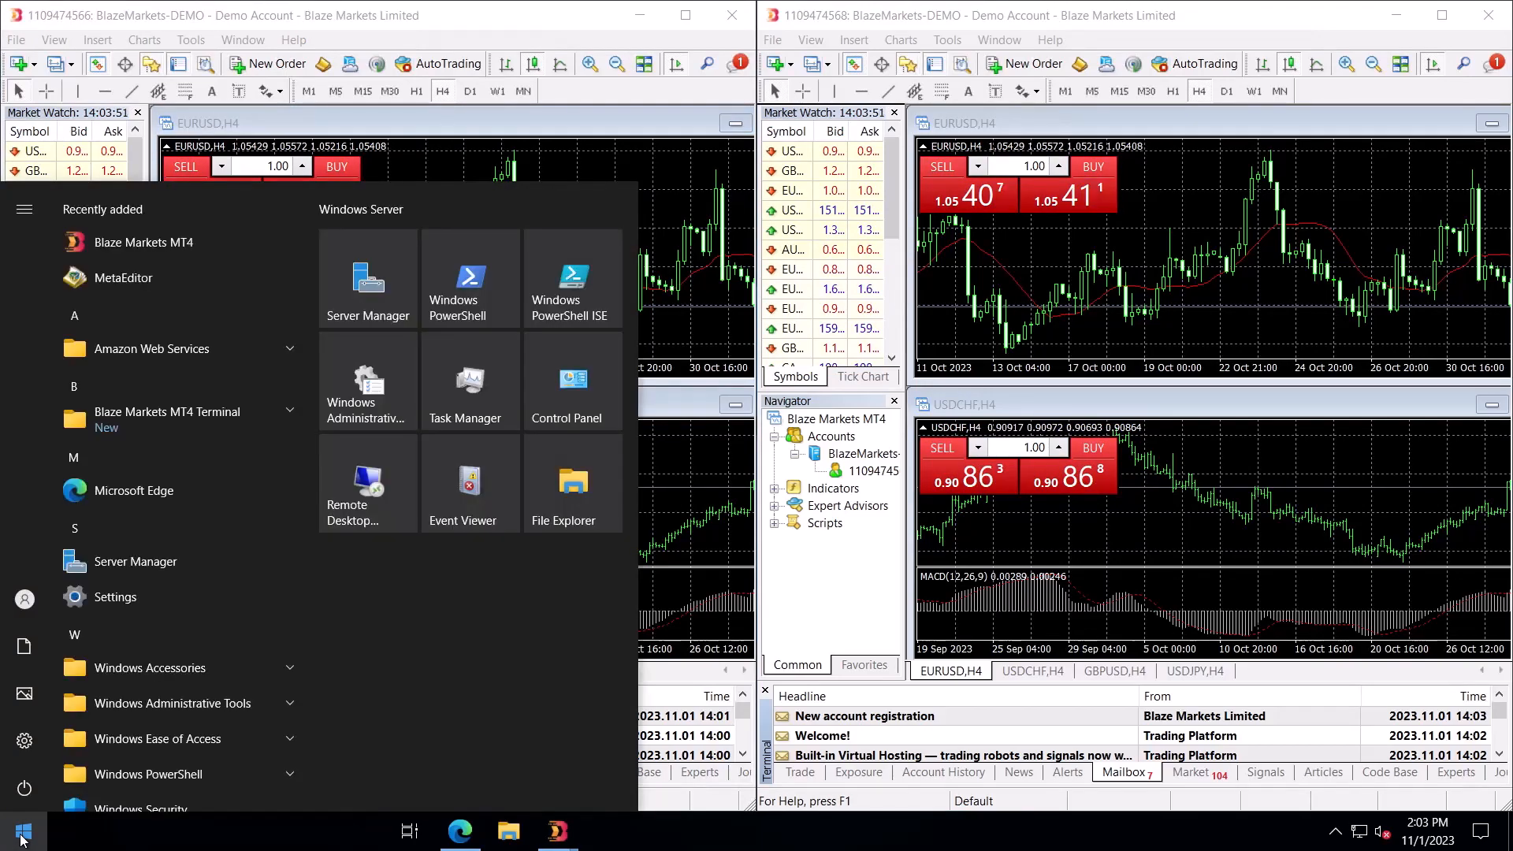
left_click(132, 245)
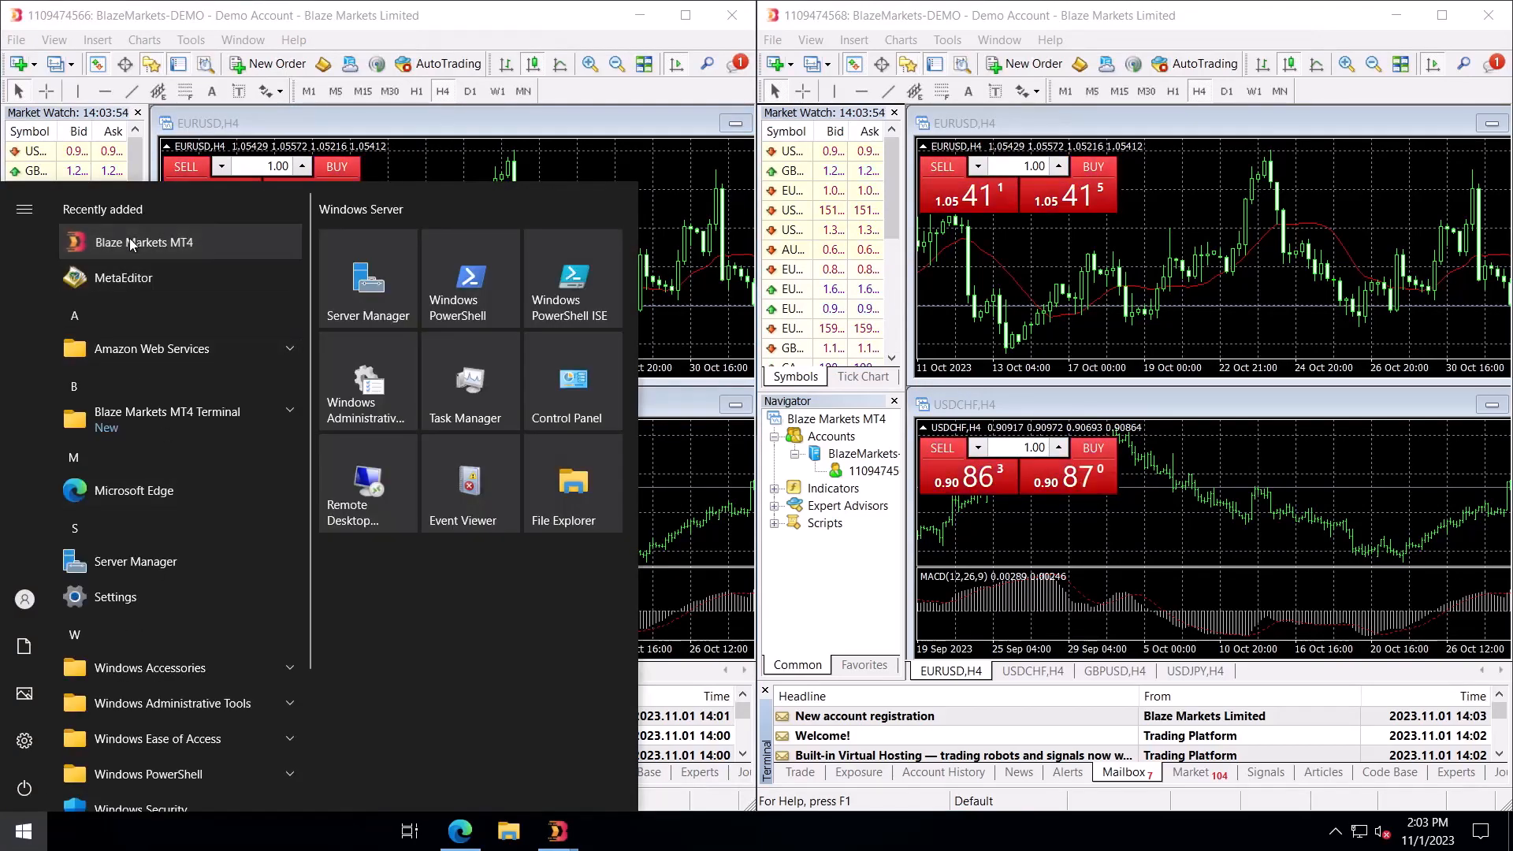
right_click(132, 244)
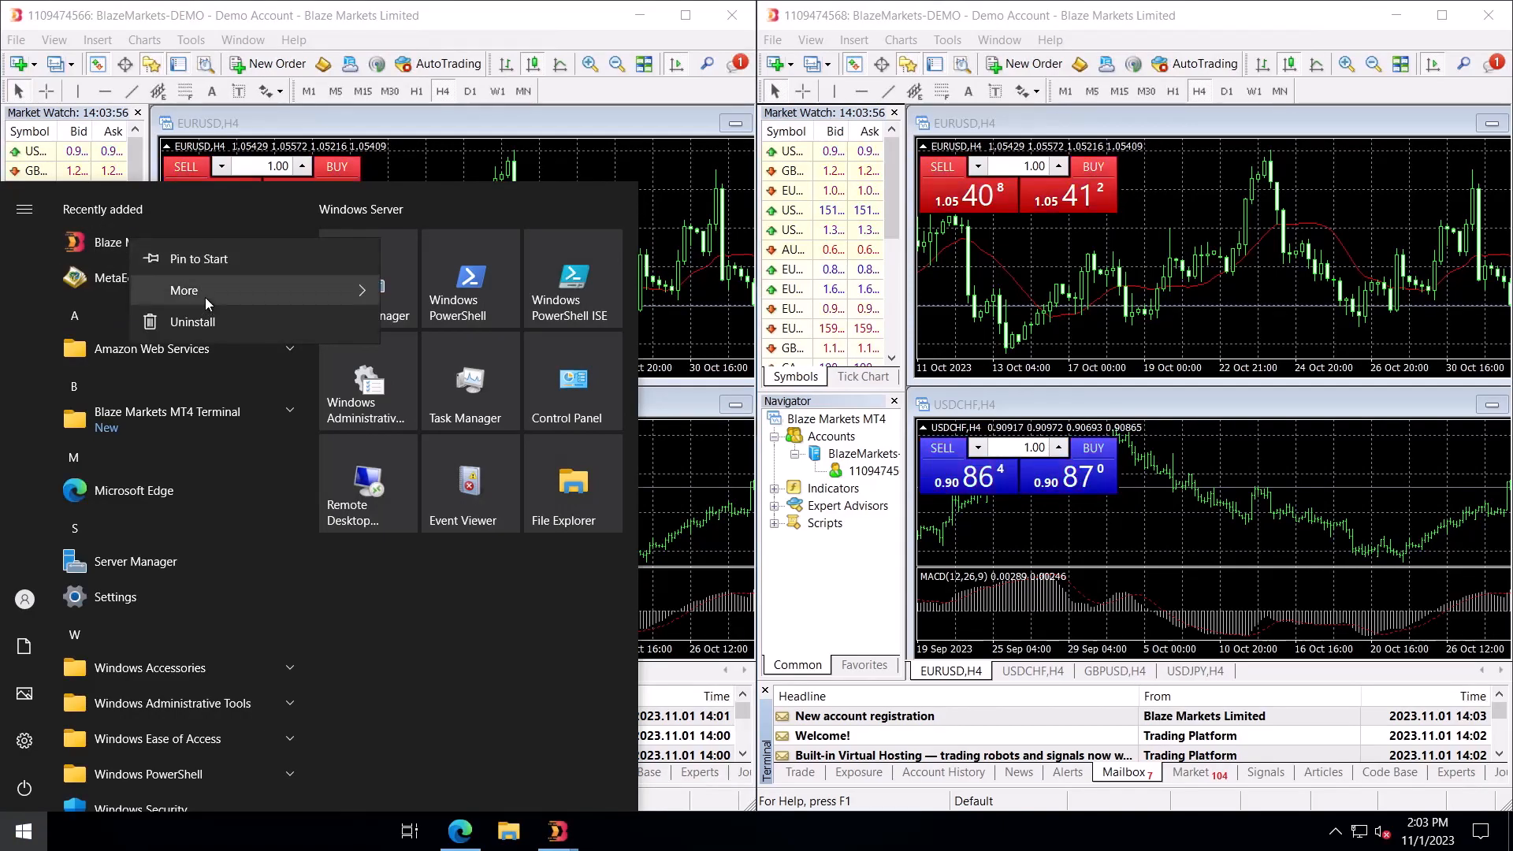
mouse_move(205, 296)
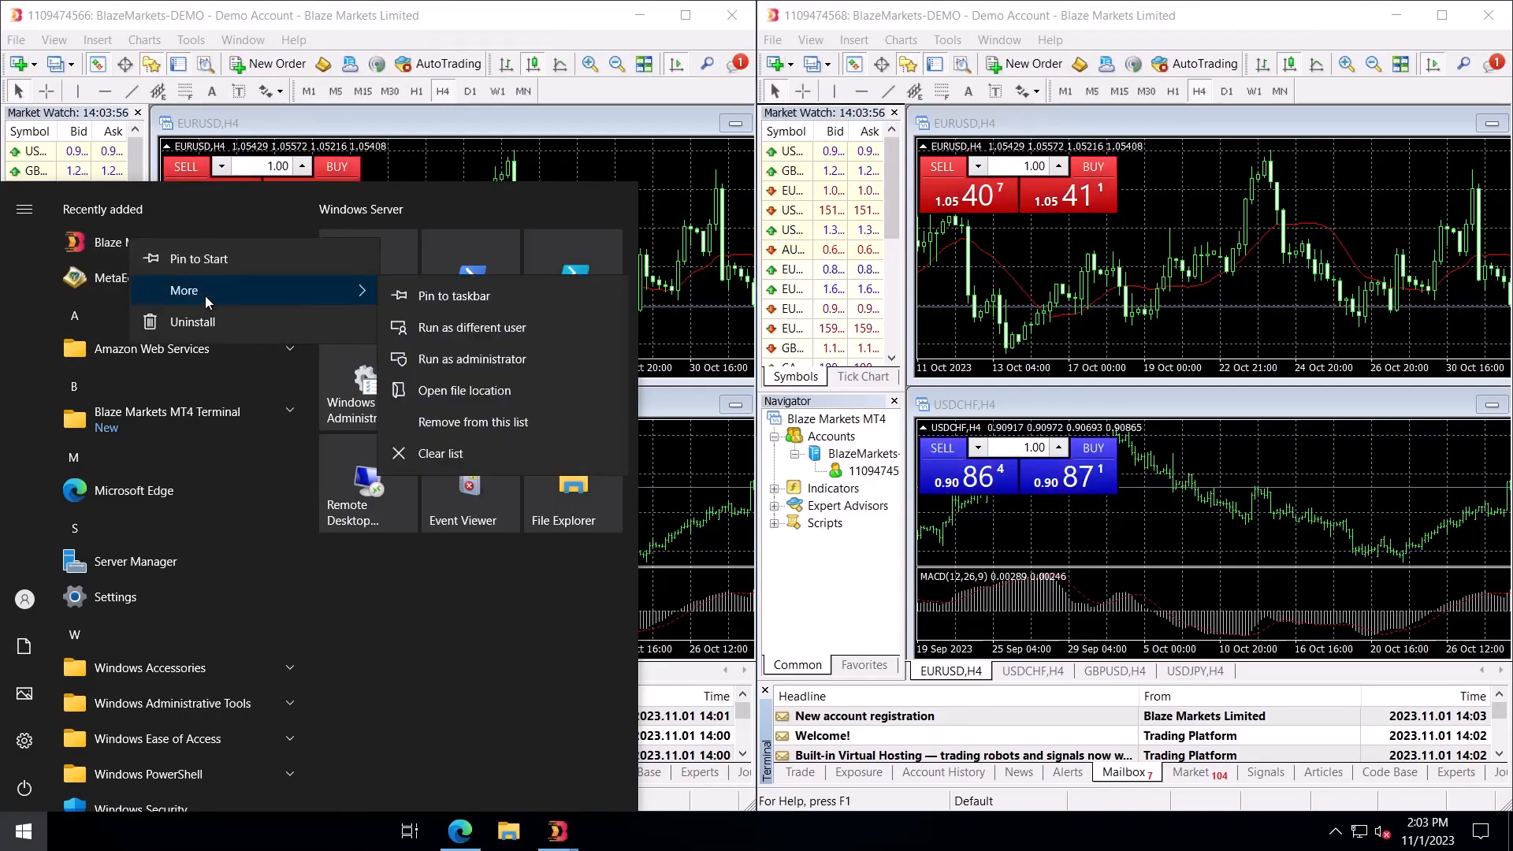
left_click(465, 391)
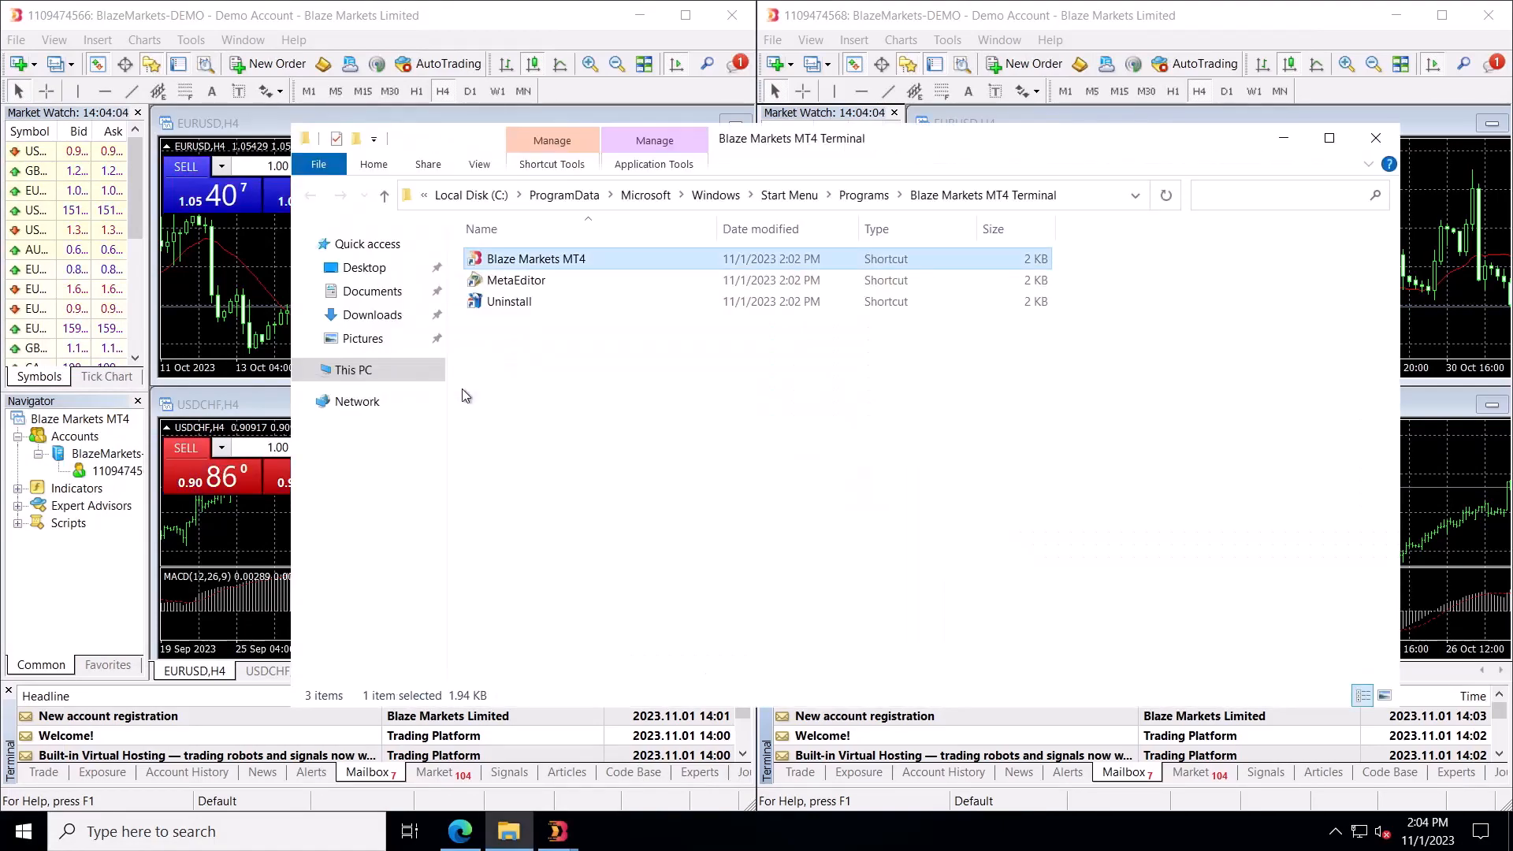
left_click(695, 460)
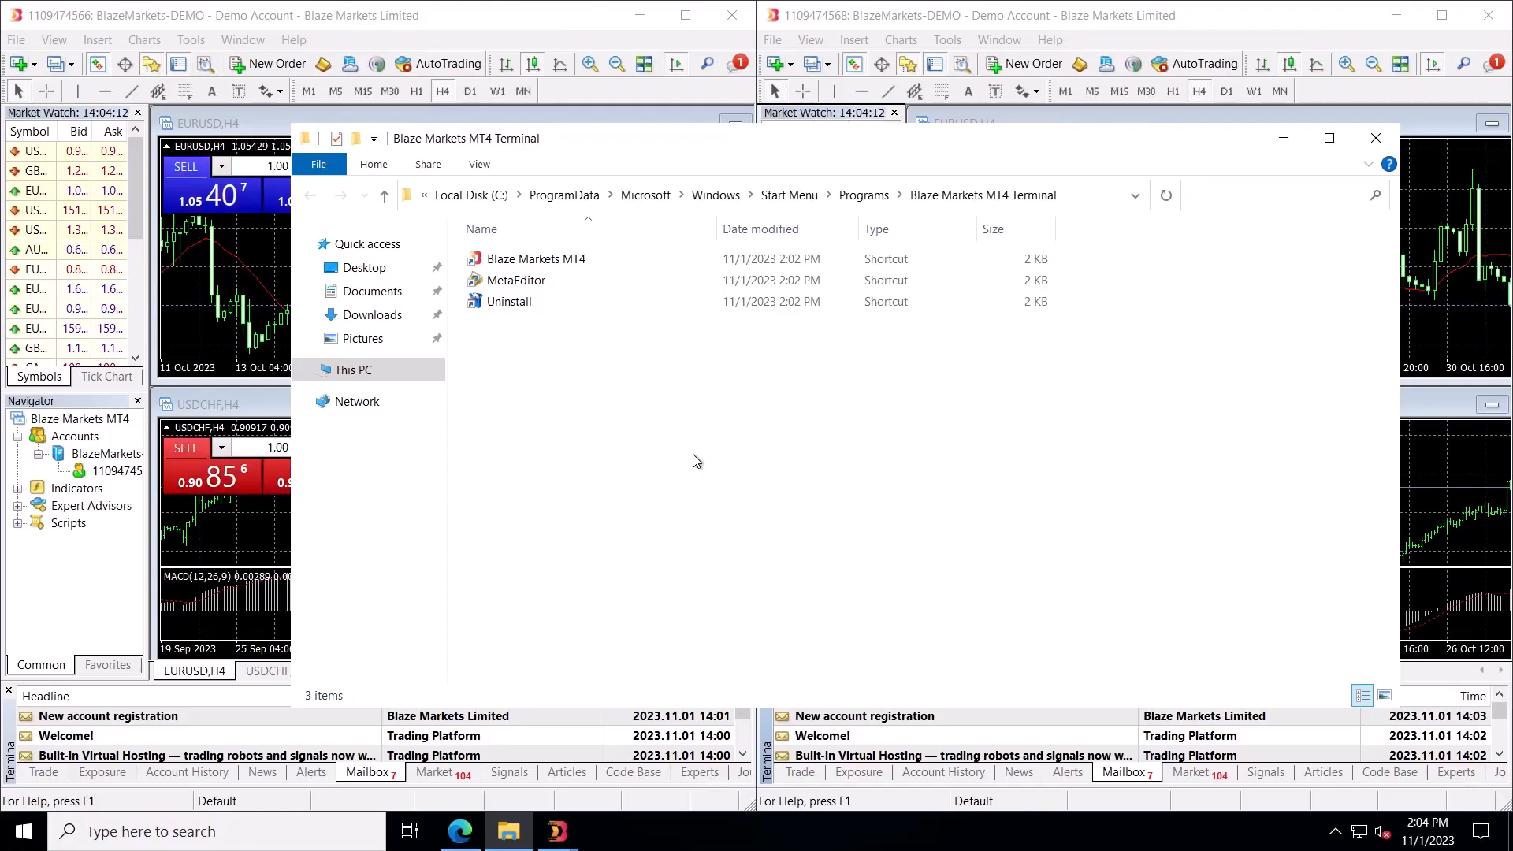
Look through the parent Programs folder and the shortcuts in its Blaze Markets MT4 Terminal folder.
key("alt+Up")
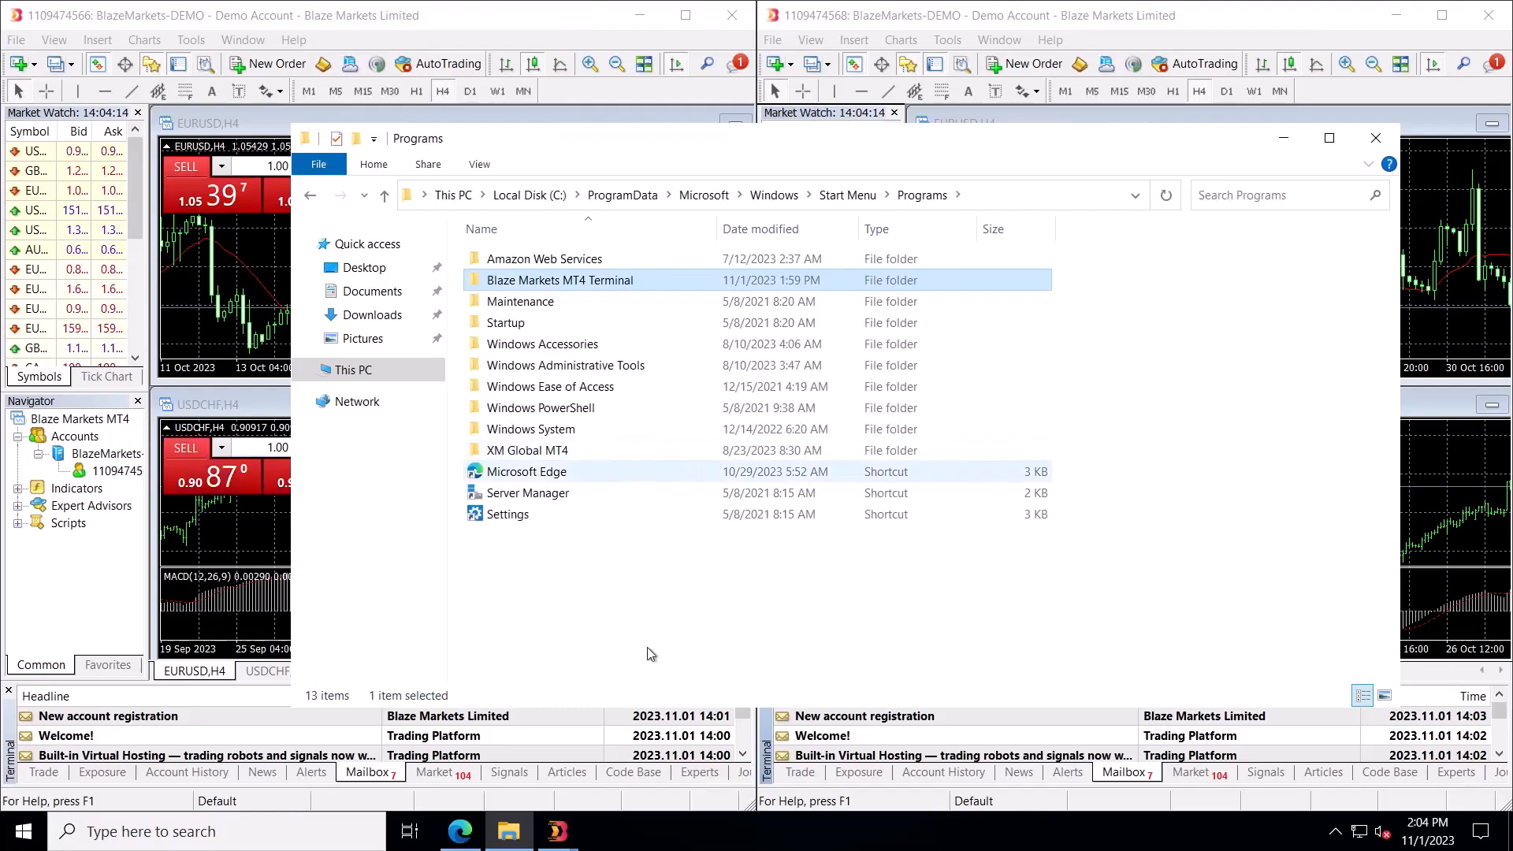
double_click(622, 282)
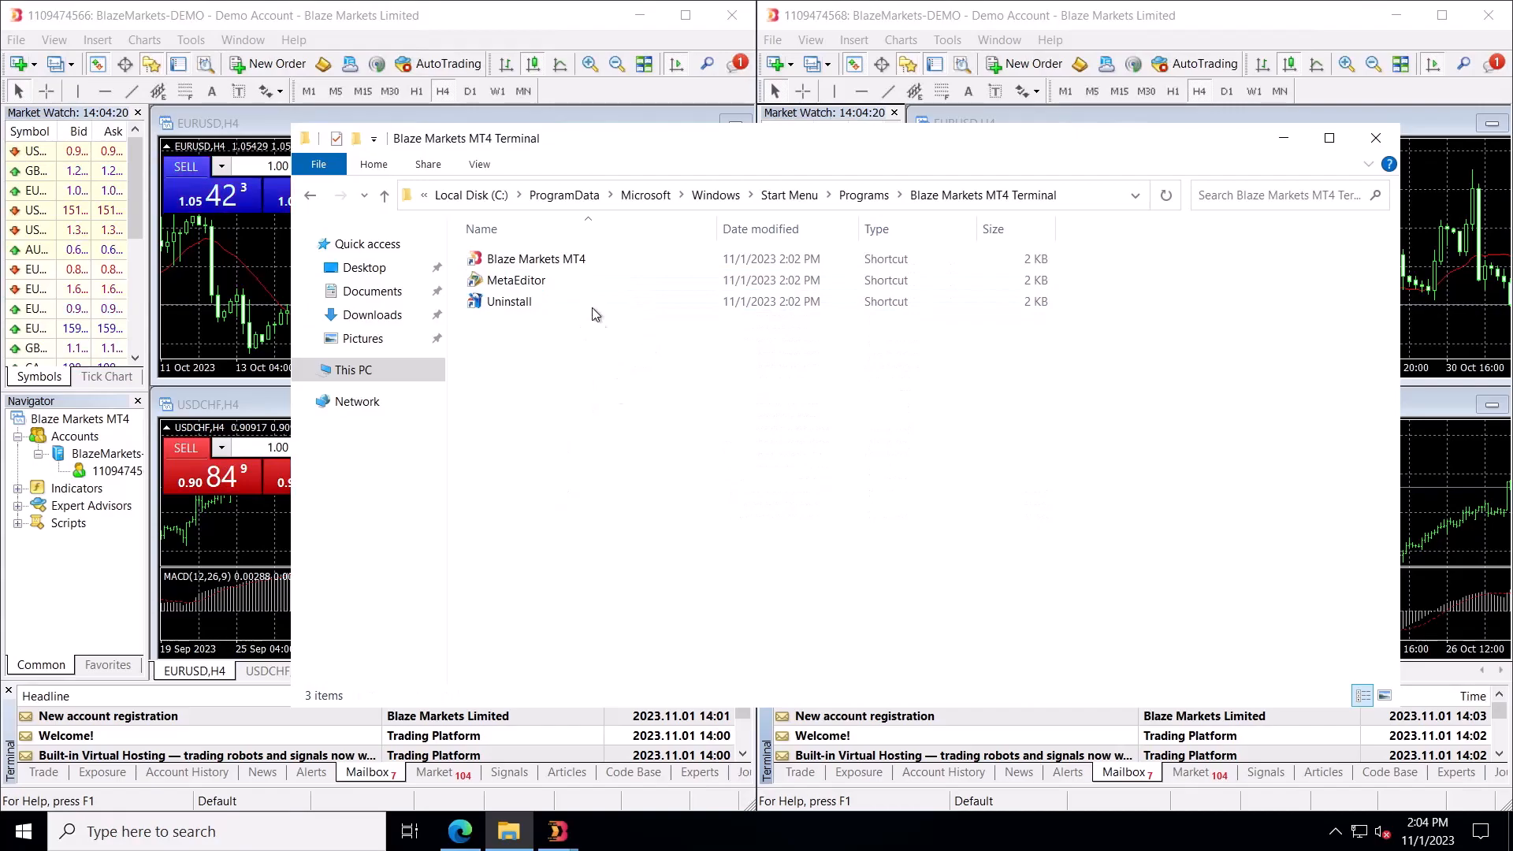
left_click(592, 261)
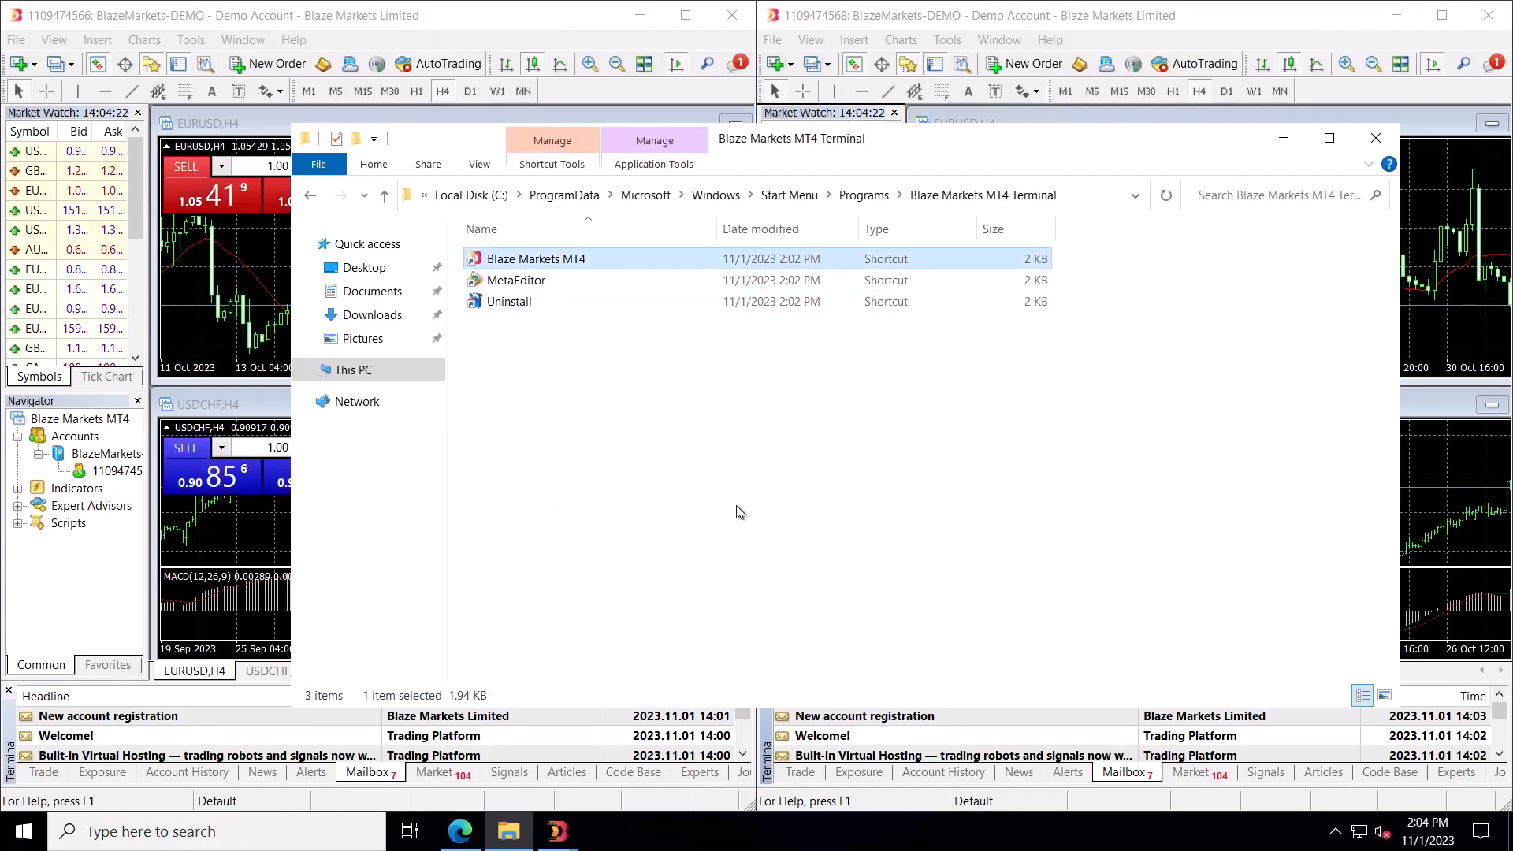
key("BackSpace")
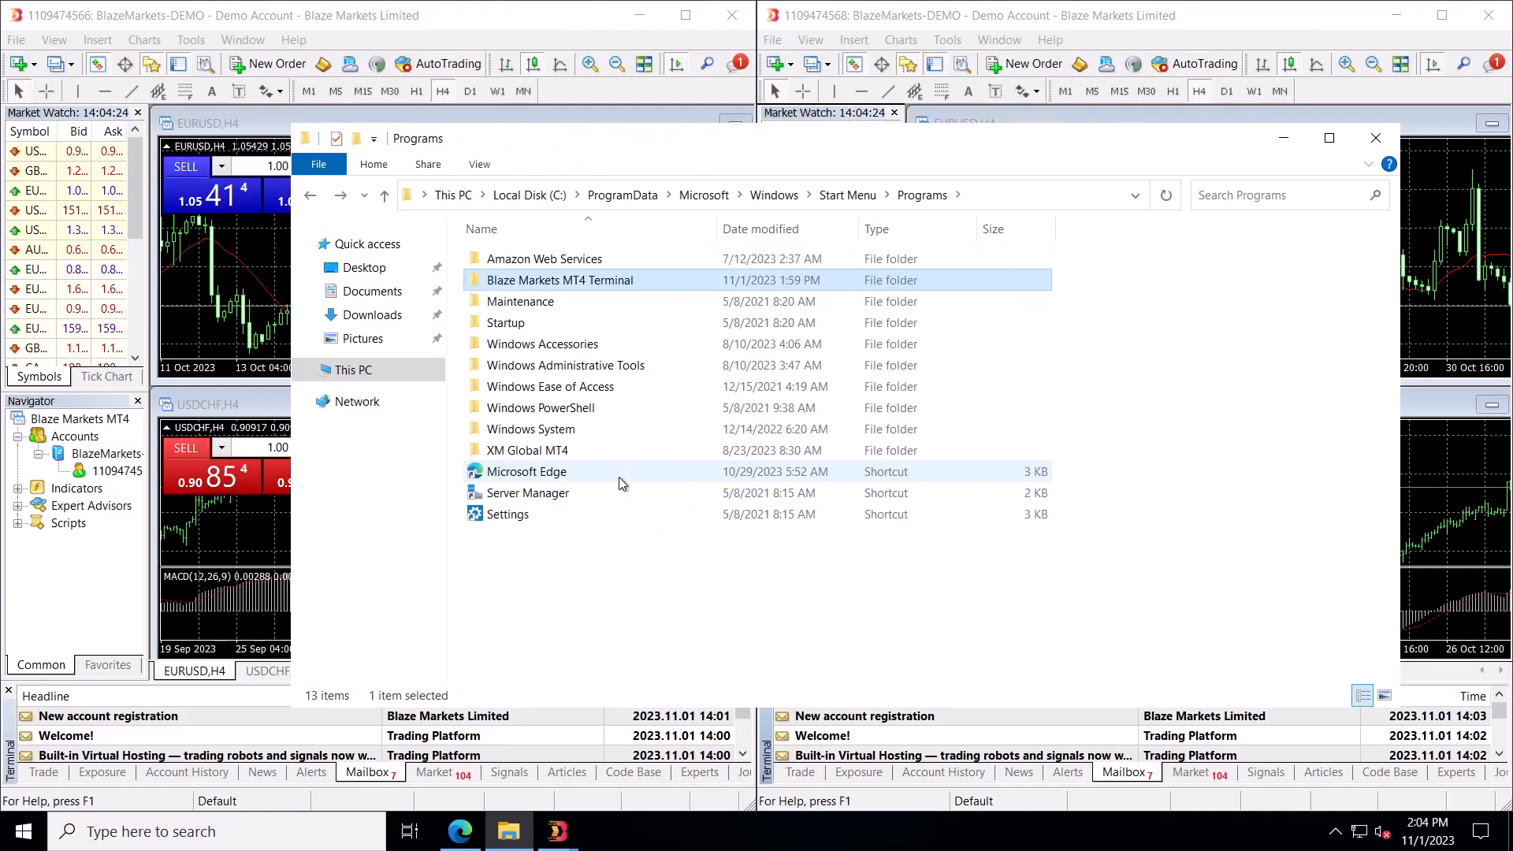
key("Return")
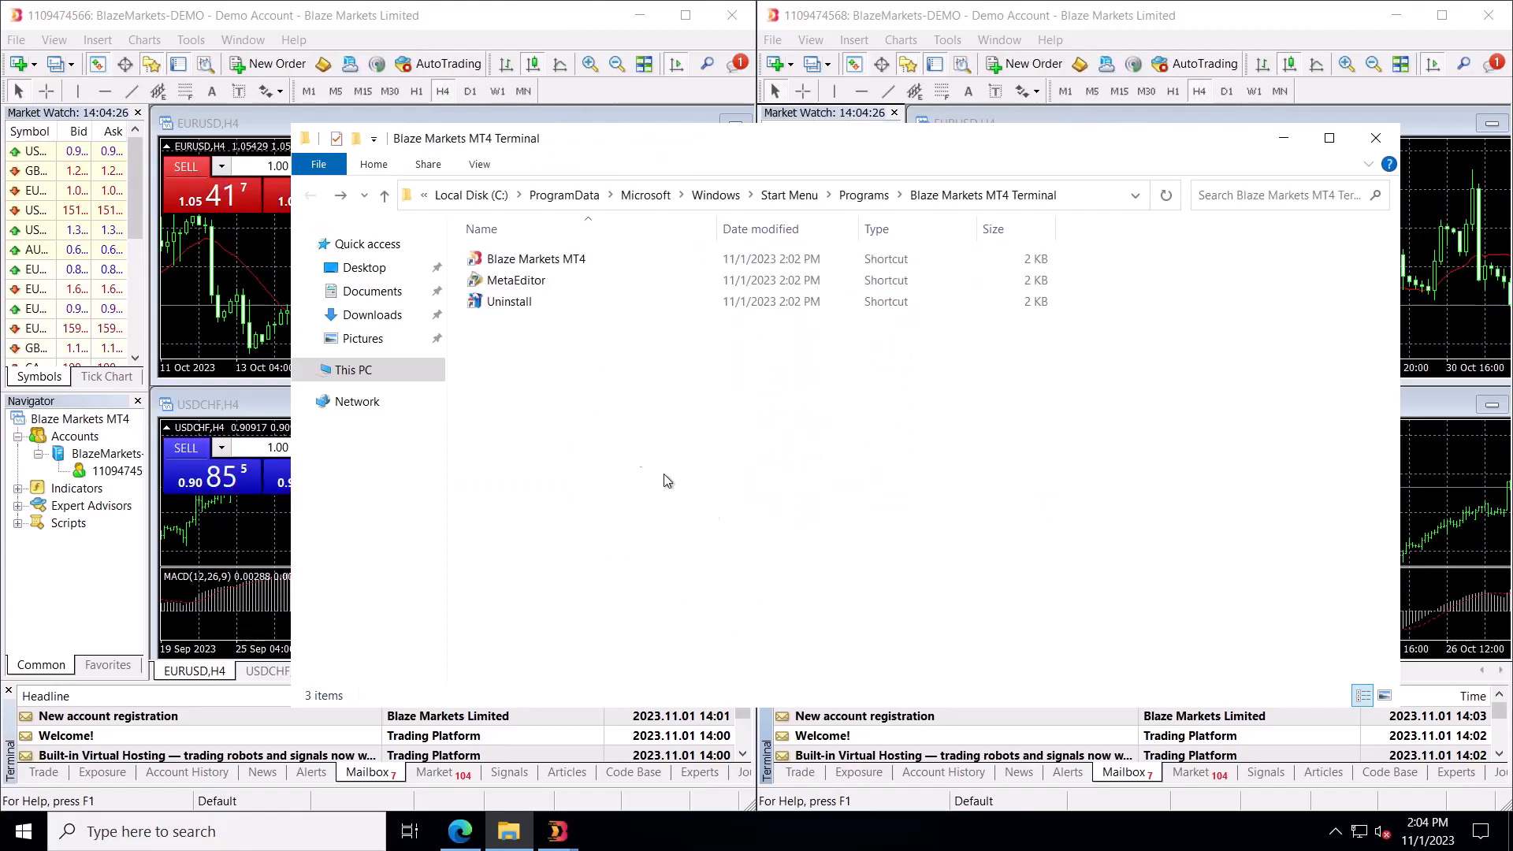
Locate the terminal files in the MT4 2nd Account folder inside Program Files (x86) on drive C, and minimize the folder window.
left_click(368, 377)
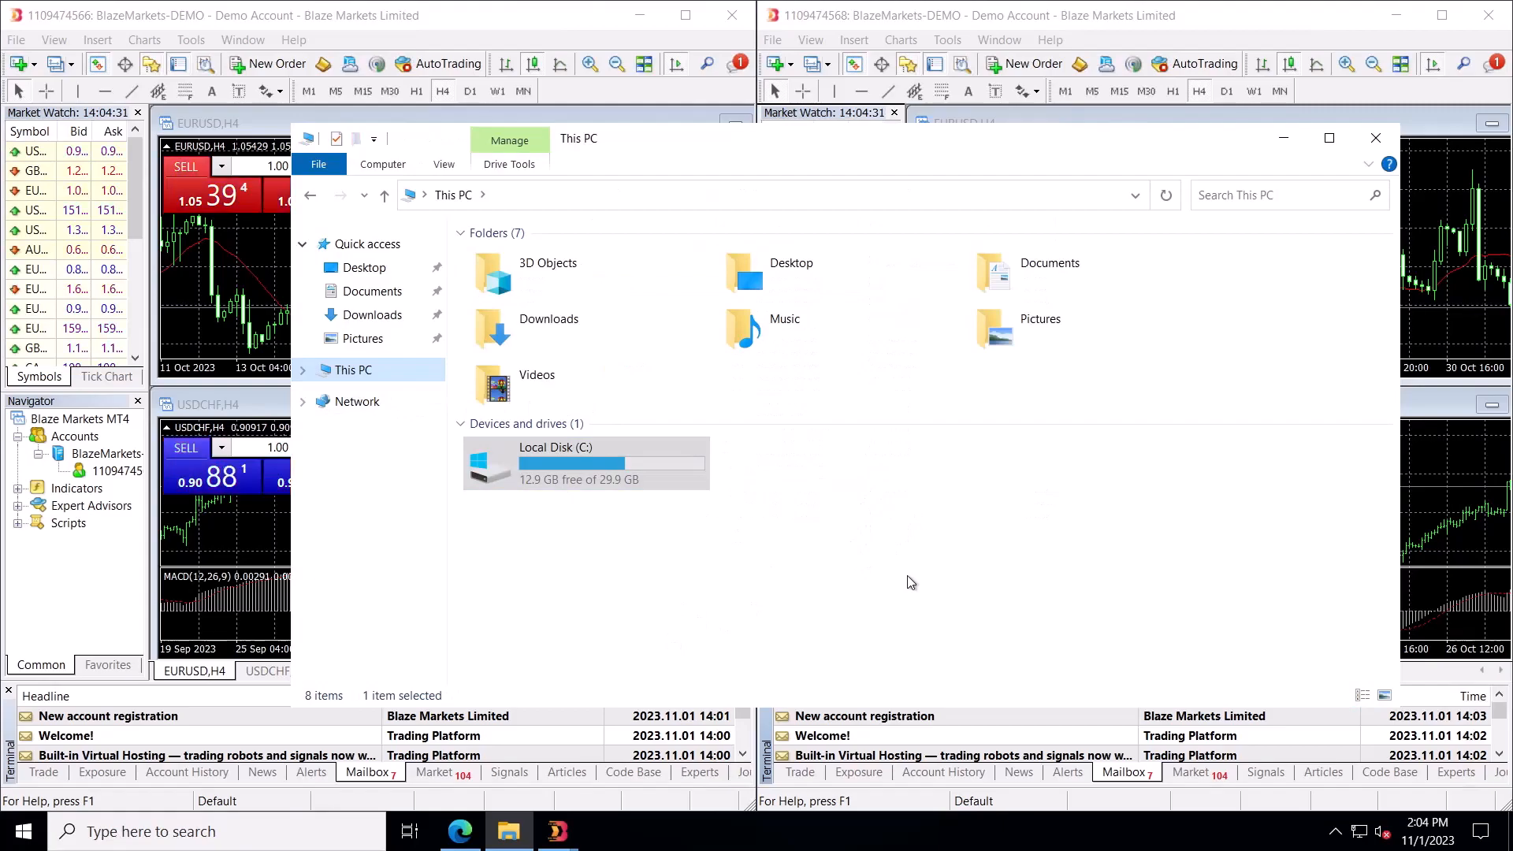
left_click(623, 504)
double_click(552, 464)
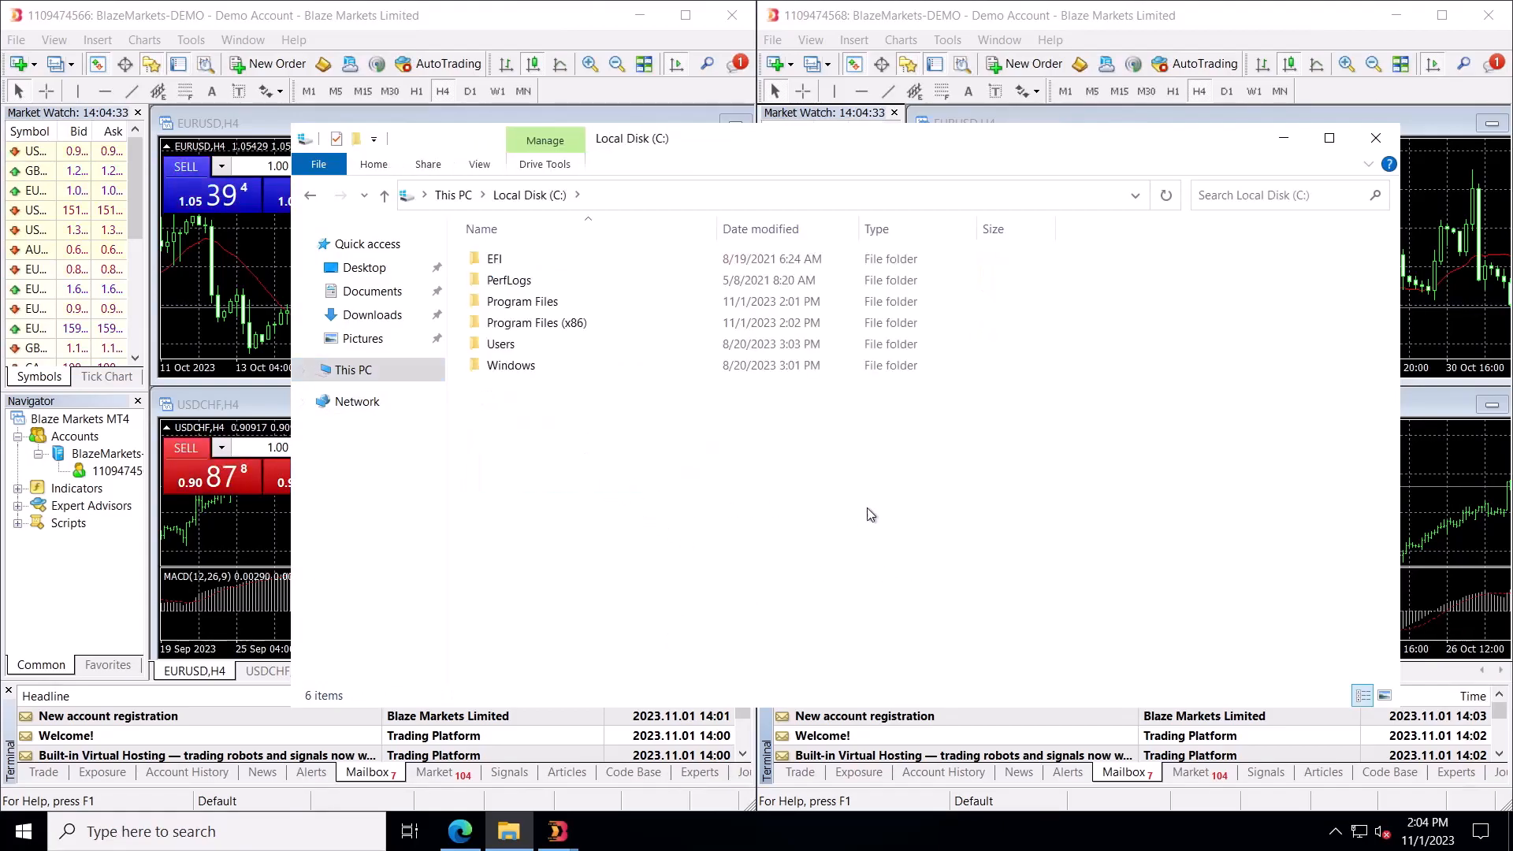
double_click(552, 323)
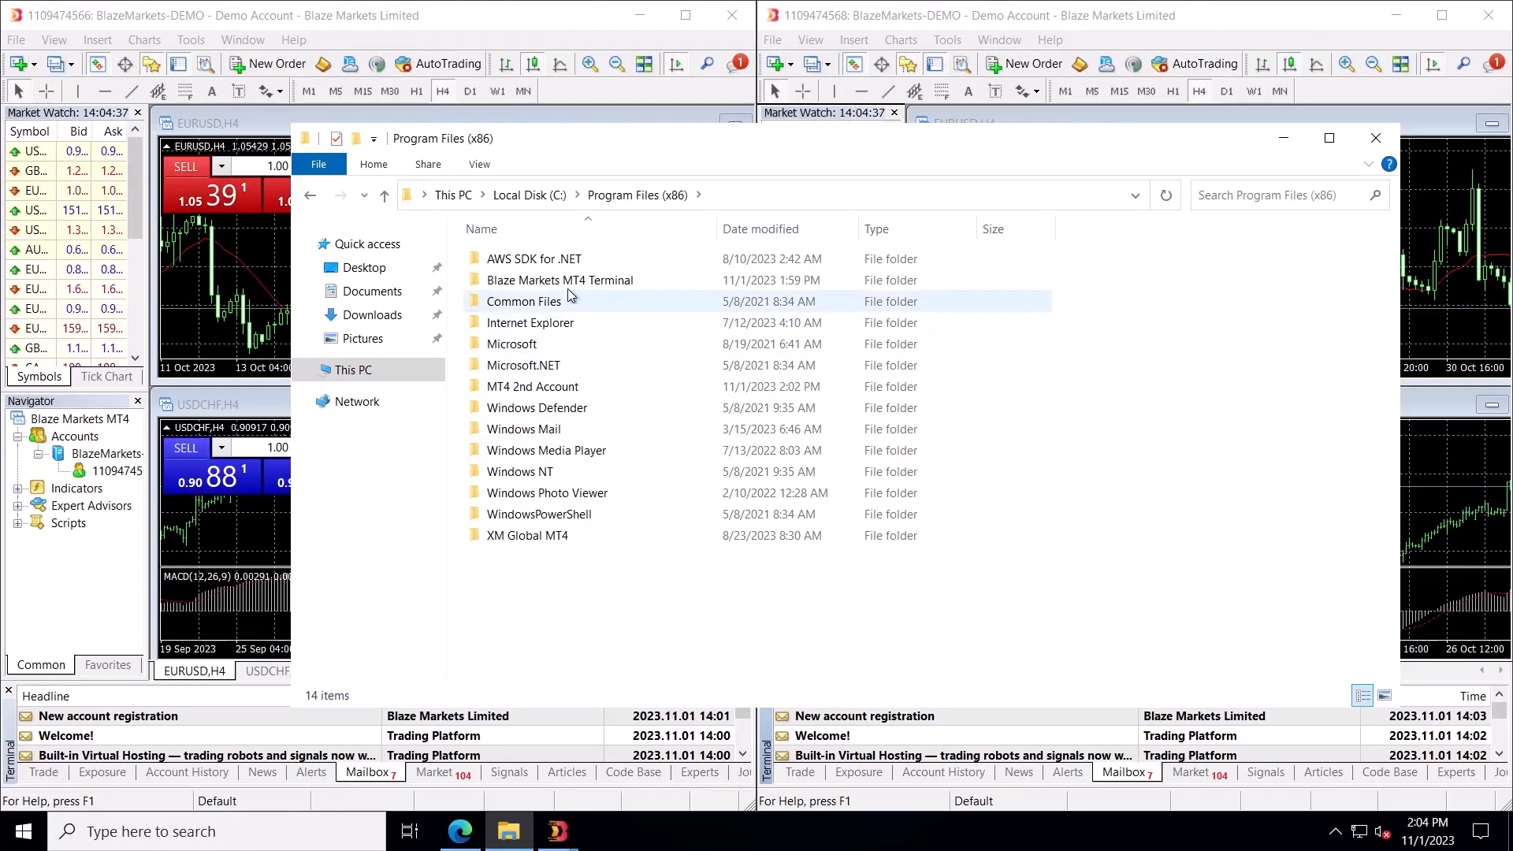
left_click(555, 387)
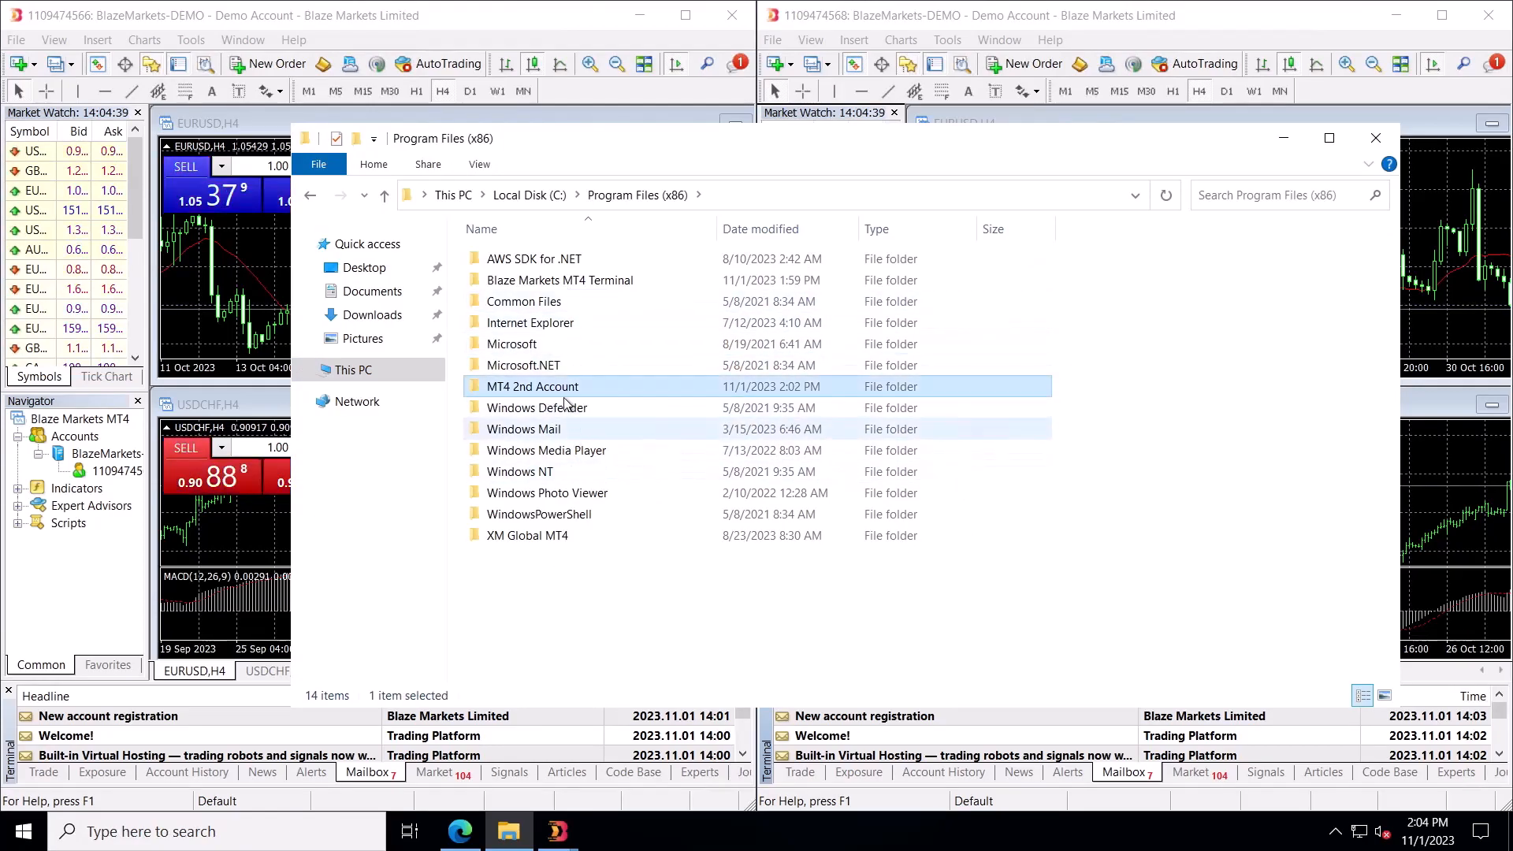
double_click(597, 388)
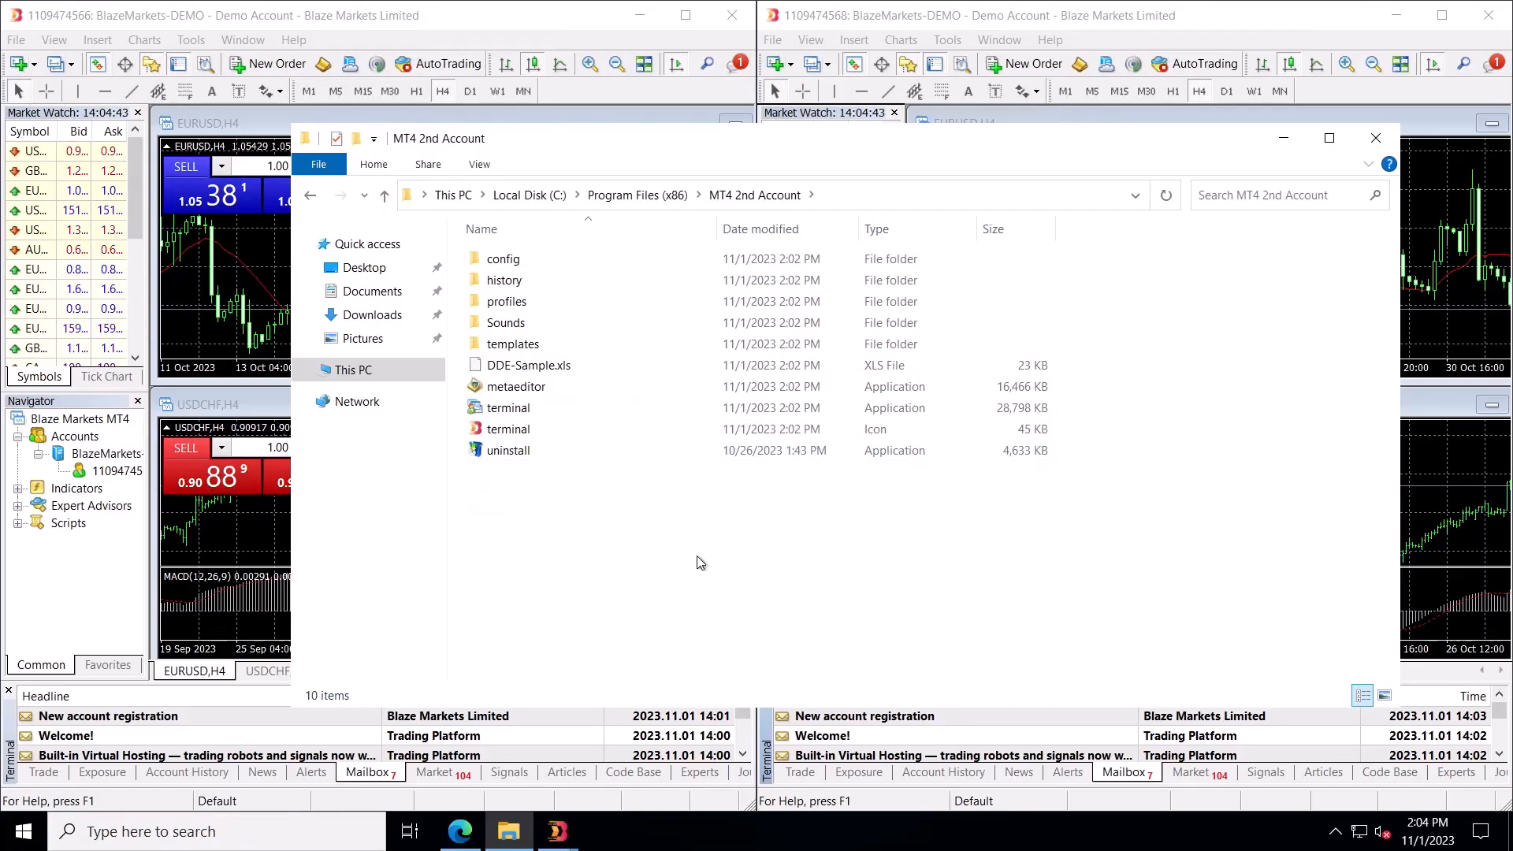
left_click(529, 429)
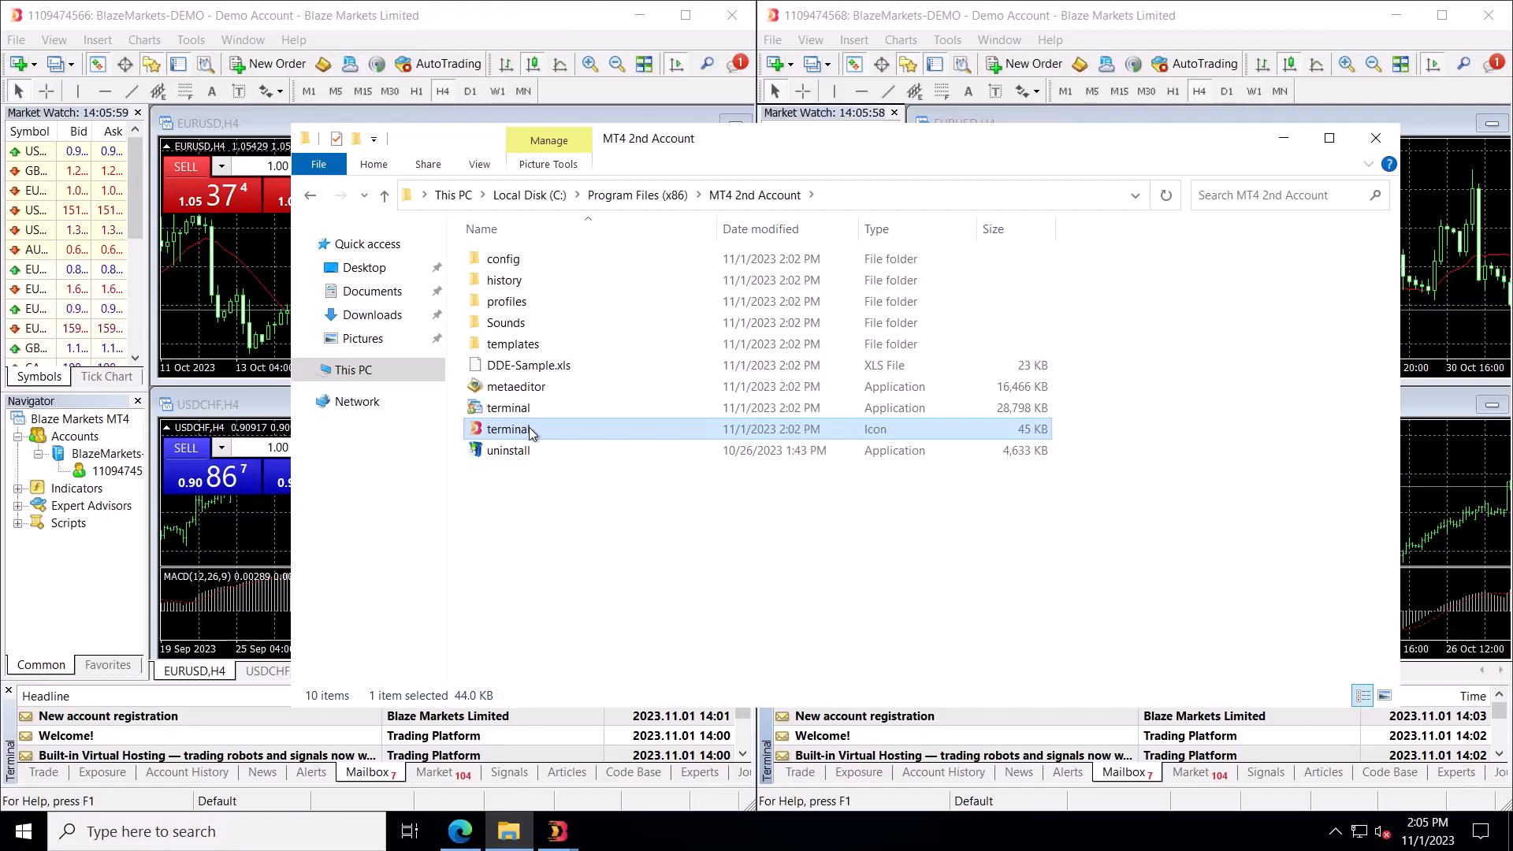
left_click(1284, 138)
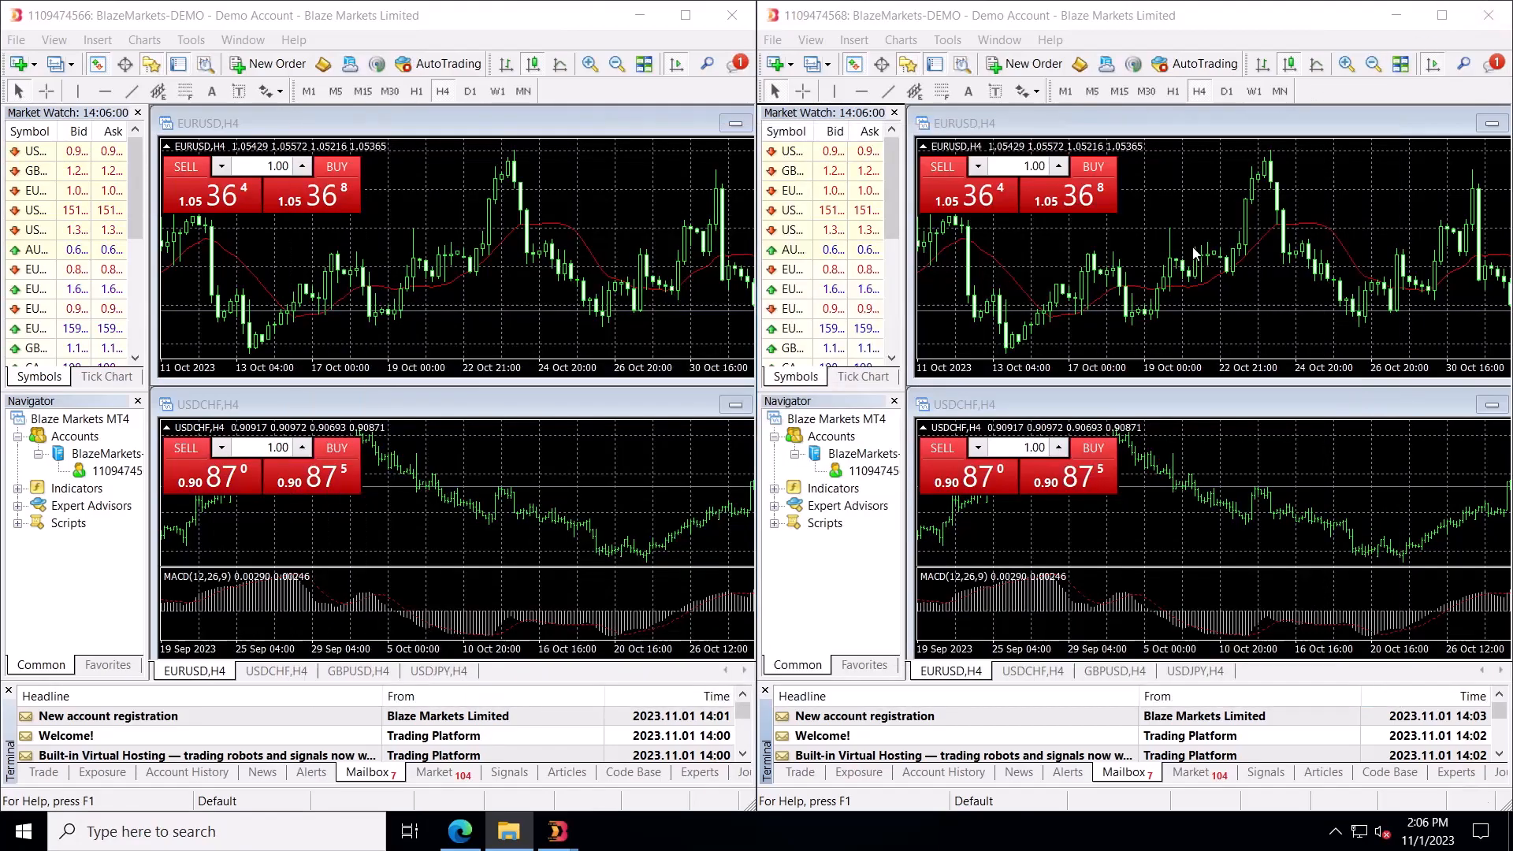